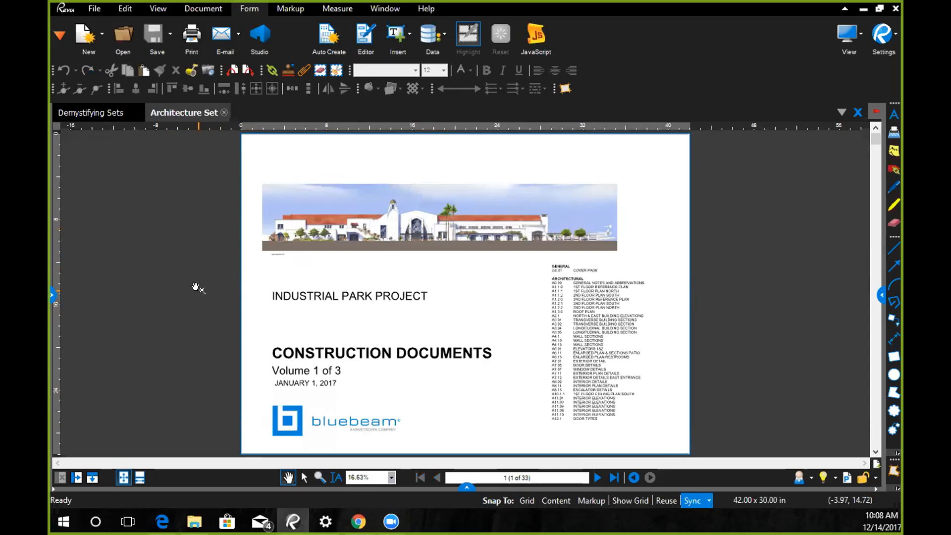
- Show the page thumbnails and bring up the sheet number in the title block of page 3, the 1st Floor Reference Plan
{"action": "left_click", "coordinate": [56, 33]}
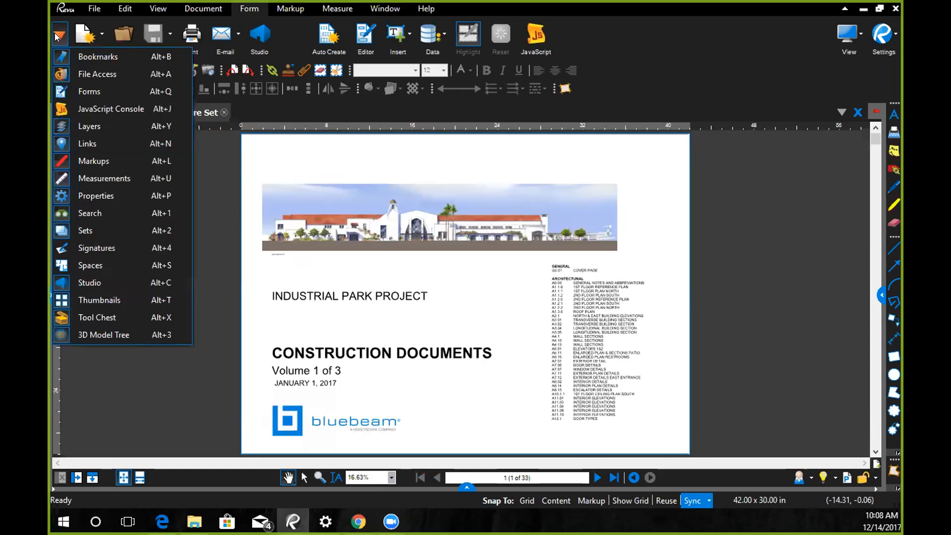
{"action": "left_click", "coordinate": [116, 300]}
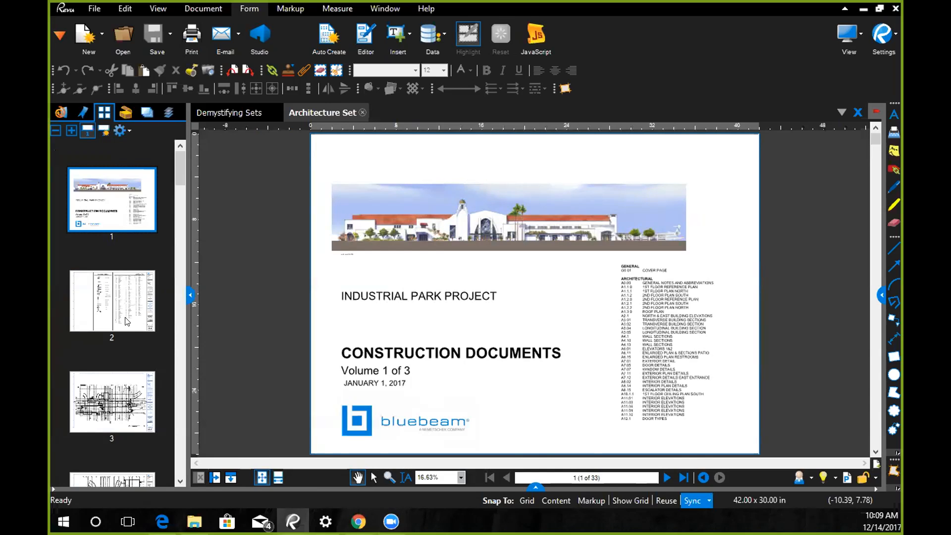
{"action": "left_click", "coordinate": [125, 401]}
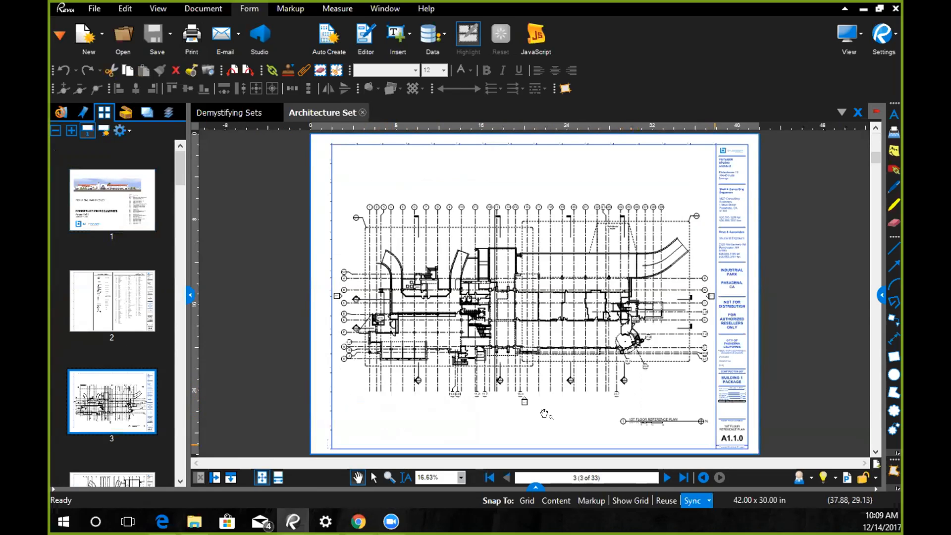
{"action": "scroll", "coordinate": [545, 414], "scroll_direction": "up", "scroll_amount": 5}
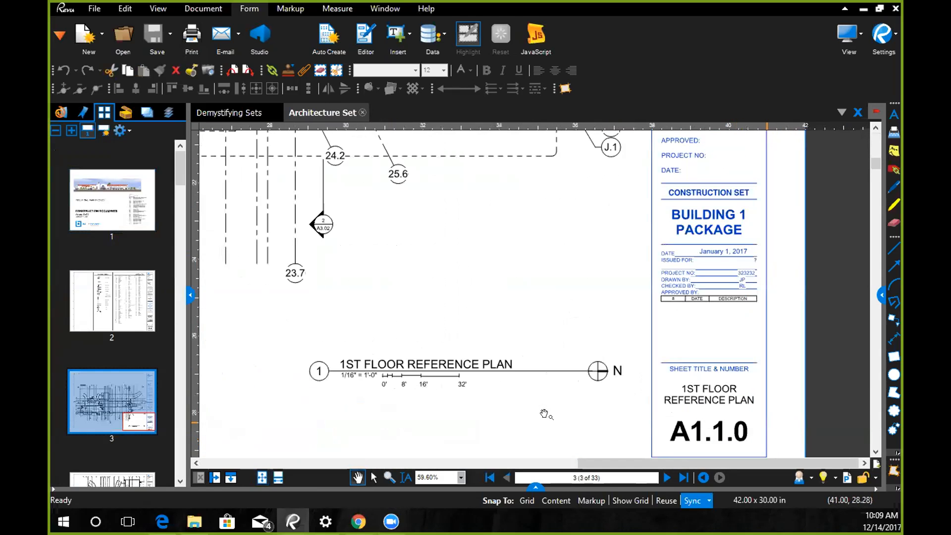
{"action": "left_click_drag", "start_coordinate": [545, 414], "coordinate": [503, 360]}
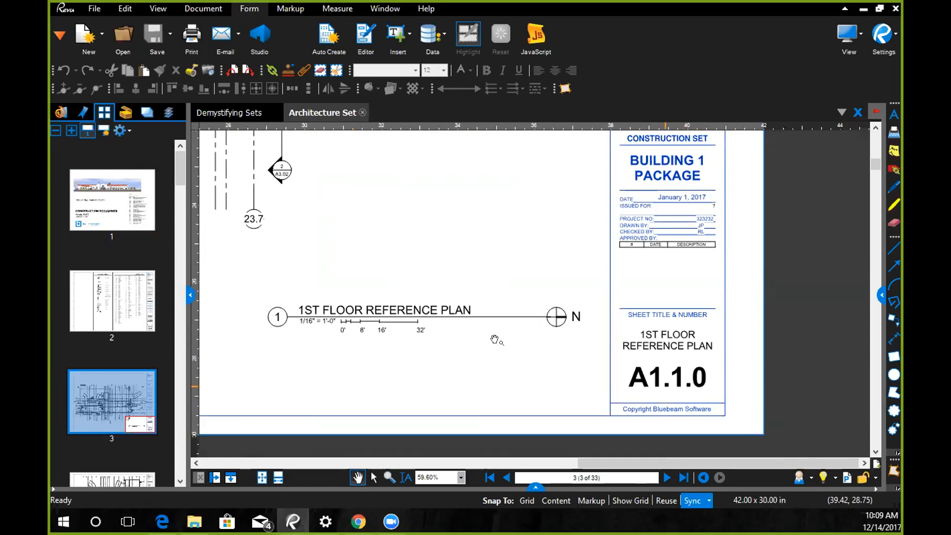
{"action": "double_click", "coordinate": [108, 234]}
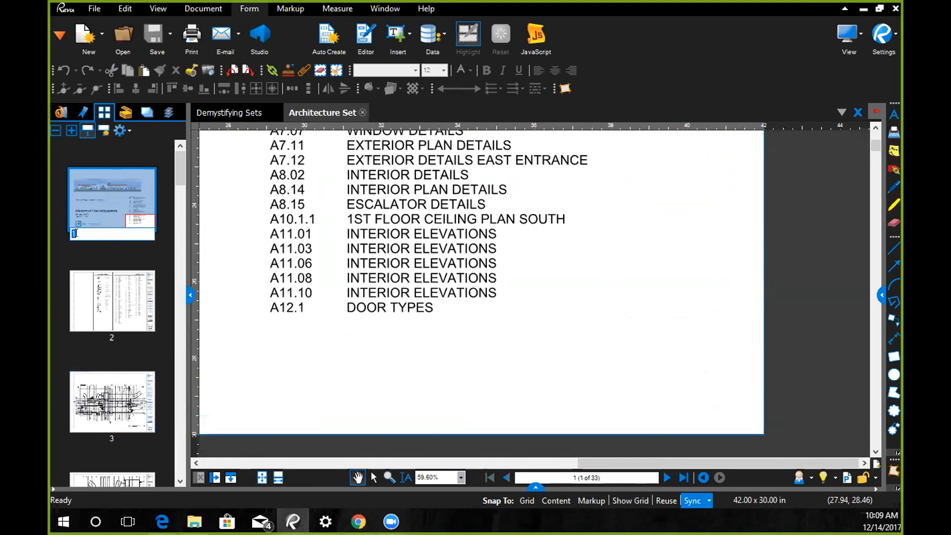
{"action": "left_click", "coordinate": [126, 398]}
{"action": "left_click", "coordinate": [127, 399]}
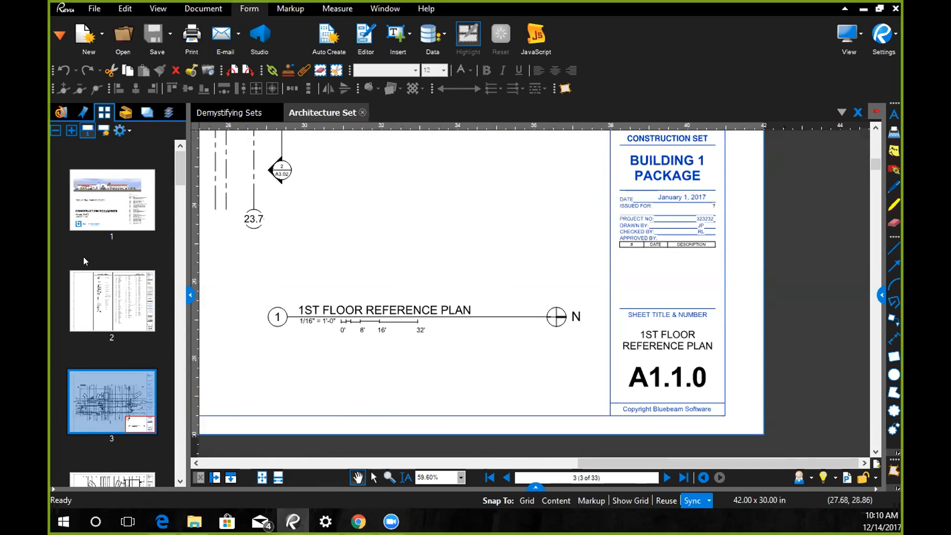
- Create page labels for all pages from a page region drawn around the sheet number A1.1.0 in the title block
{"action": "left_click", "coordinate": [102, 130]}
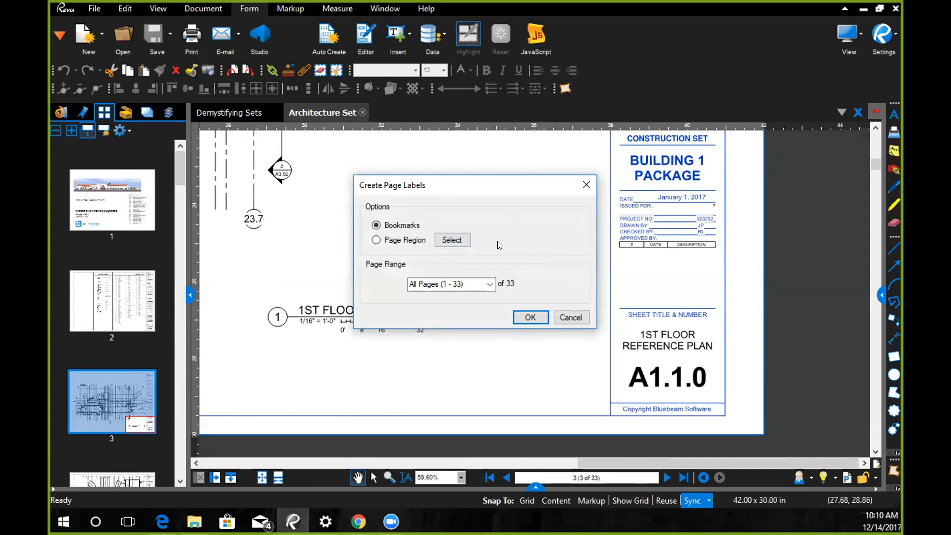
{"action": "left_click", "coordinate": [386, 242]}
{"action": "left_click", "coordinate": [447, 240]}
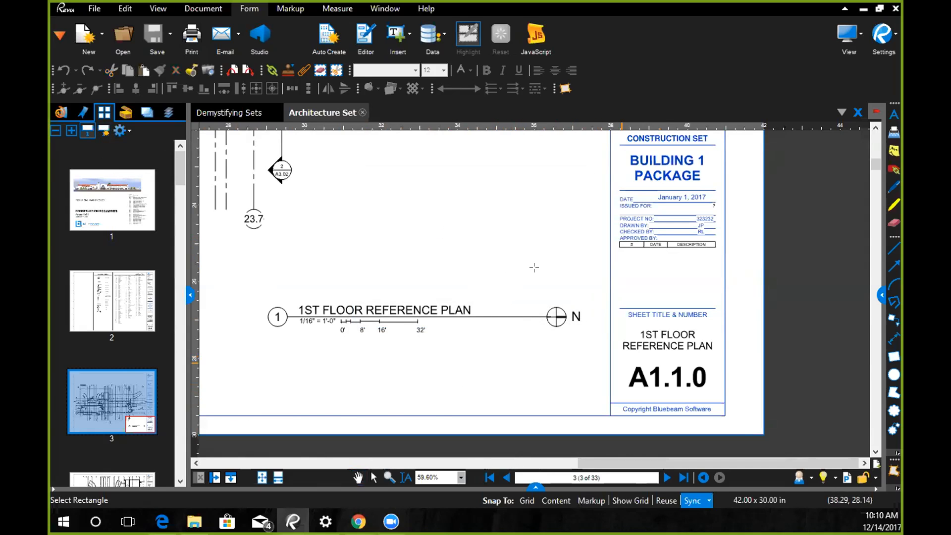
{"action": "left_click_drag", "start_coordinate": [611, 361], "coordinate": [724, 397]}
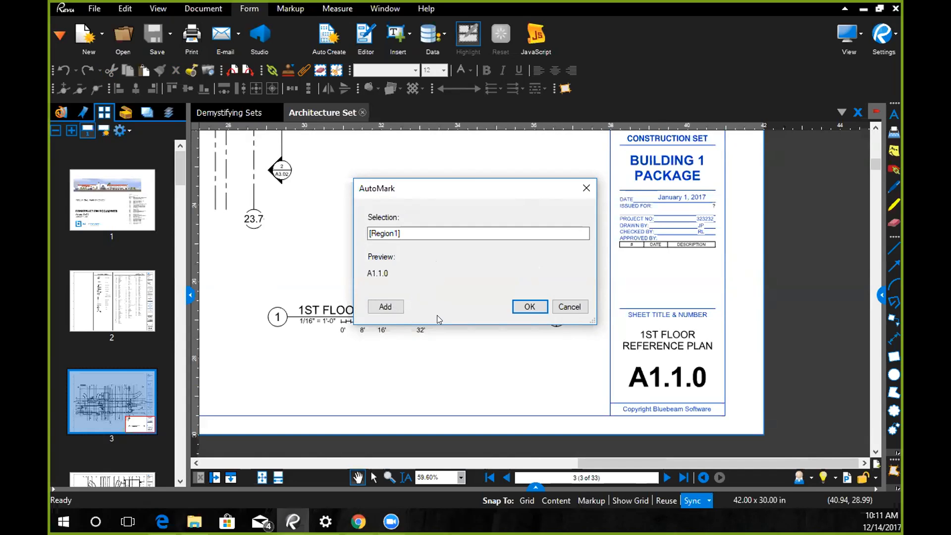
{"action": "left_click", "coordinate": [526, 307]}
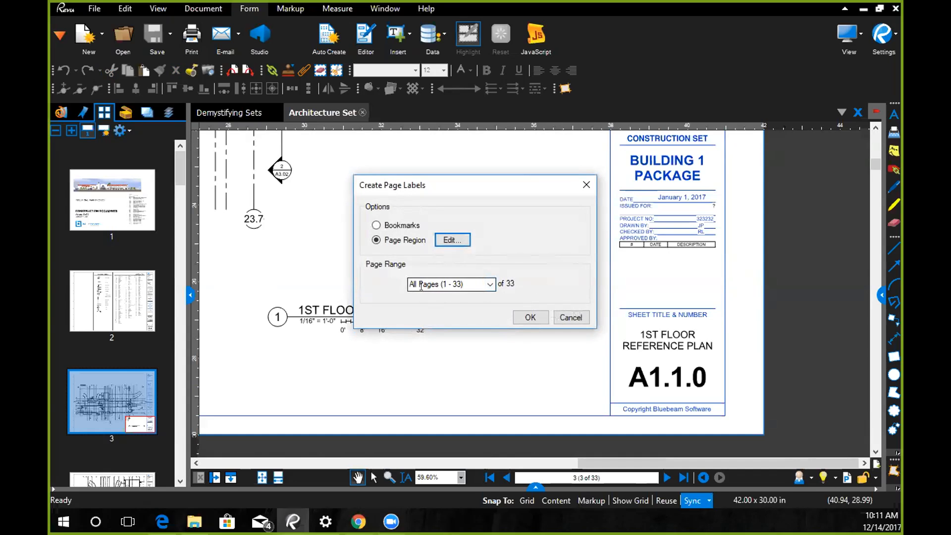
{"action": "left_click", "coordinate": [527, 320]}
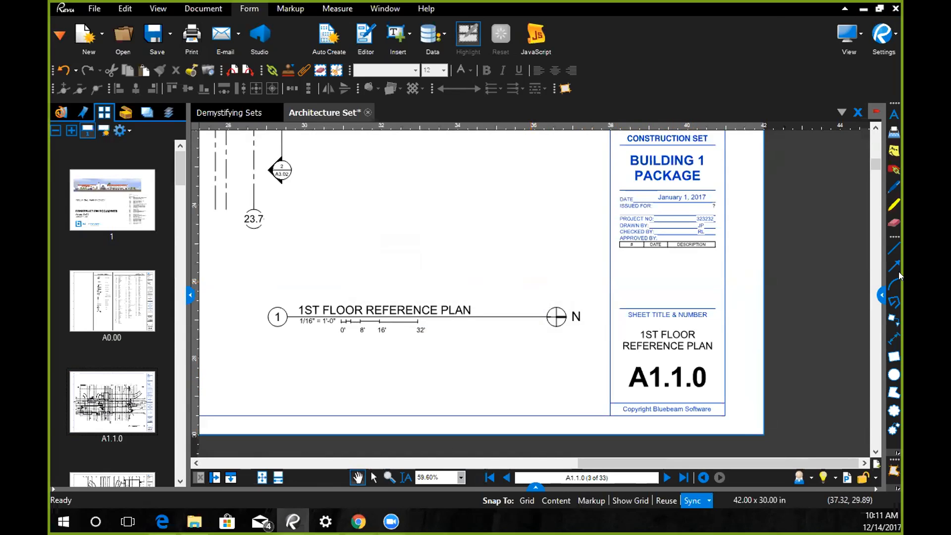
- Label the cover page G0.01, matching its entry in the drawing index
{"action": "mouse_move", "coordinate": [177, 174]}
{"action": "left_mouse_down"}
{"action": "mouse_move", "coordinate": [186, 260]}
{"action": "mouse_move", "coordinate": [179, 163]}
{"action": "left_mouse_up"}
{"action": "left_click", "coordinate": [112, 212]}
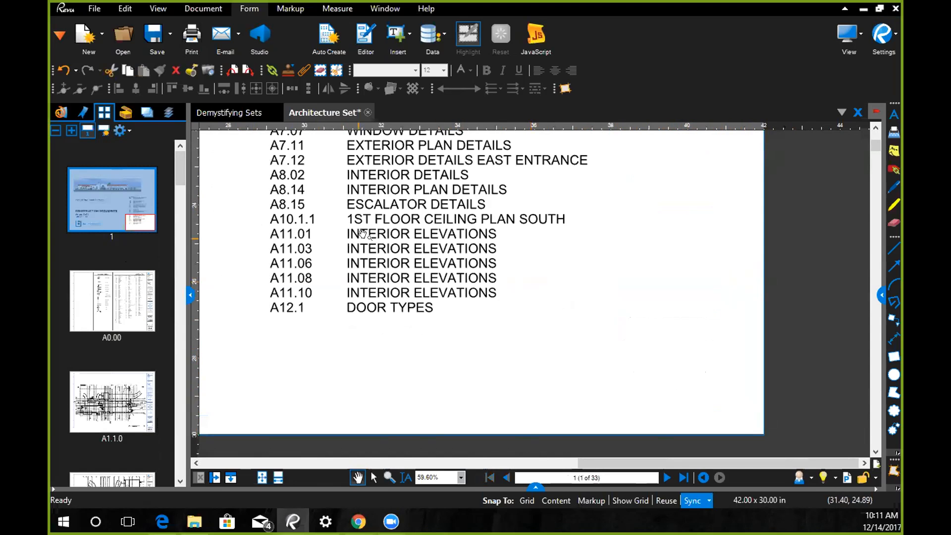
{"action": "scroll", "coordinate": [365, 229], "scroll_direction": "down", "scroll_amount": 3}
{"action": "left_click_drag", "start_coordinate": [383, 296], "coordinate": [379, 407]}
{"action": "scroll", "coordinate": [358, 224], "scroll_direction": "up", "scroll_amount": 4}
{"action": "left_click_drag", "start_coordinate": [357, 226], "coordinate": [357, 255]}
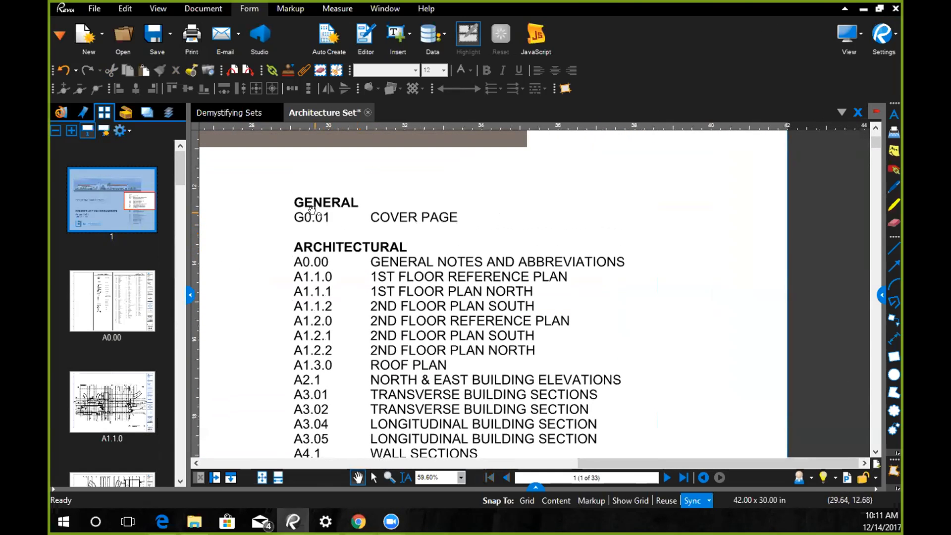
{"action": "left_click", "coordinate": [106, 235]}
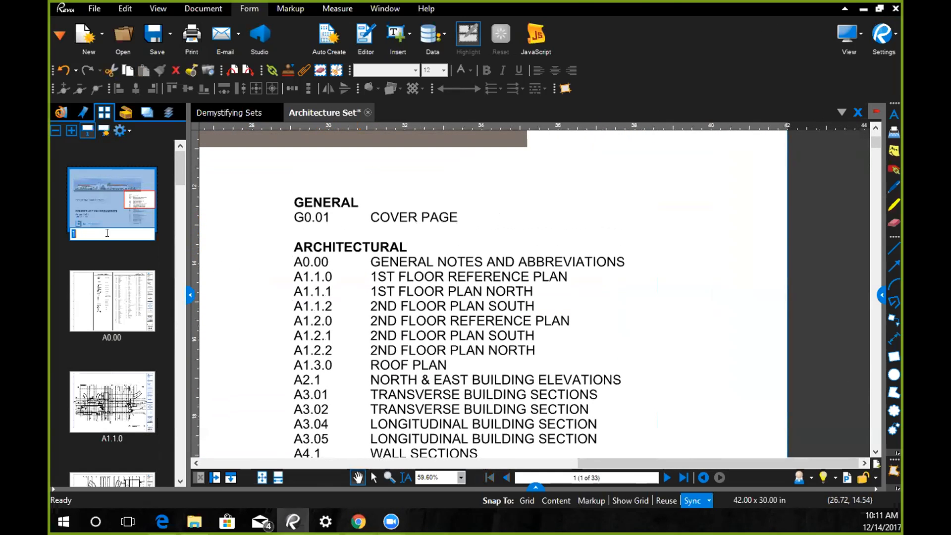
{"action": "type", "text": "G0.01"}
{"action": "key", "text": "Return"}
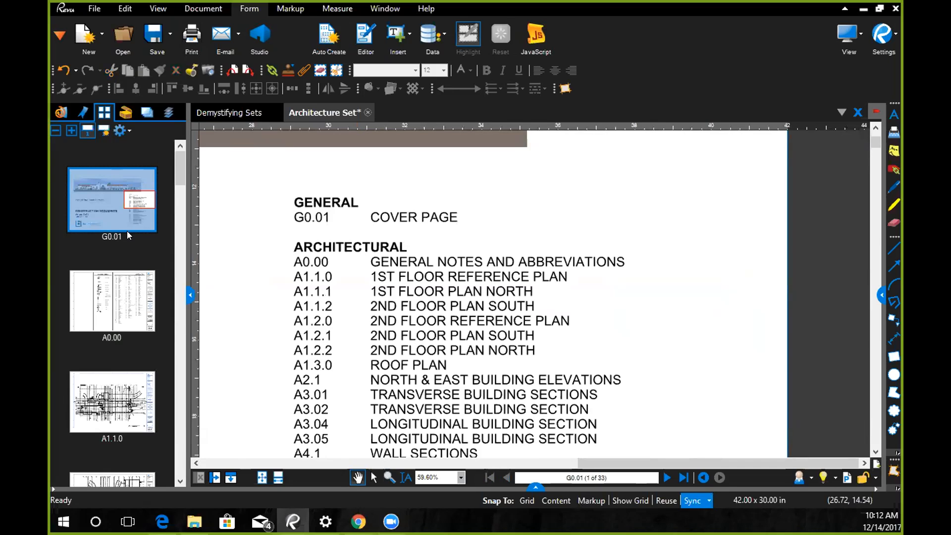
- Extract all pages (1 - 33) as separate files named by their page labels
{"action": "right_click", "coordinate": [103, 210]}
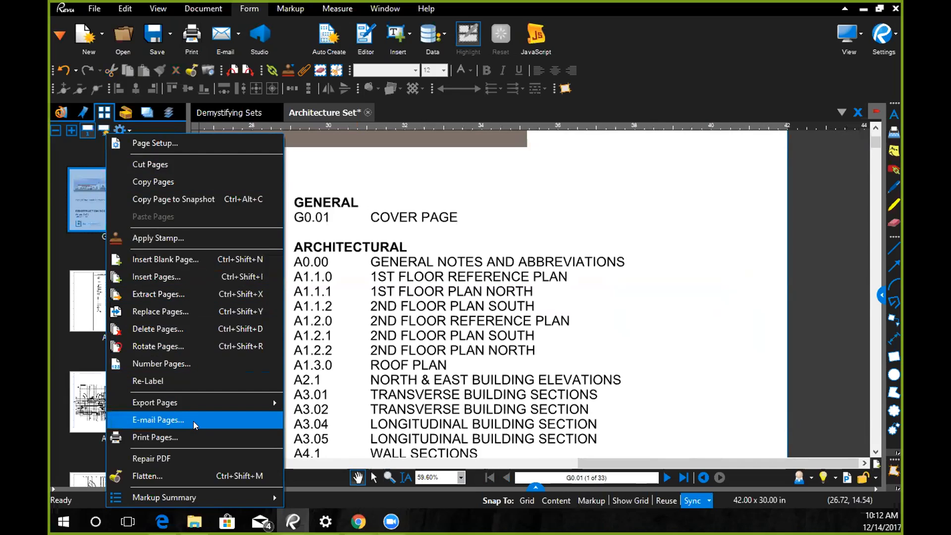
{"action": "left_click", "coordinate": [149, 295]}
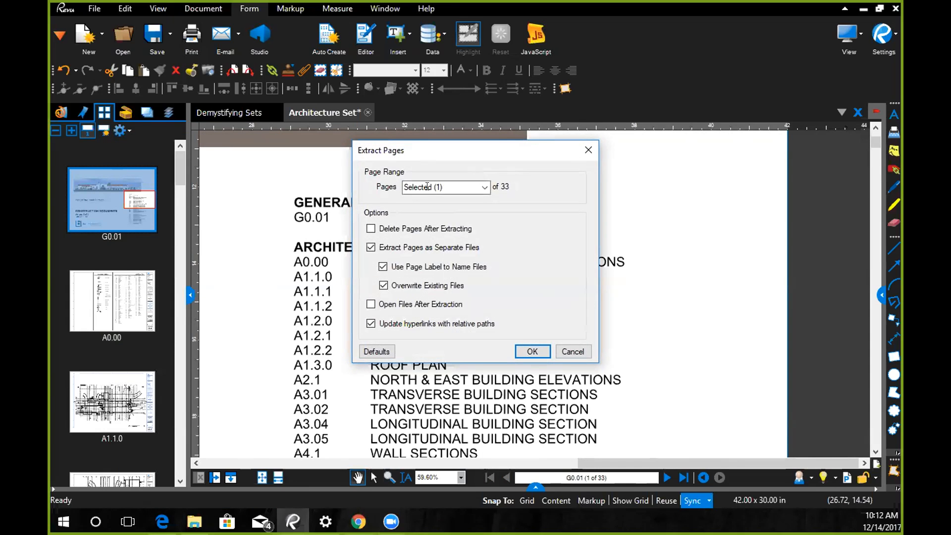
{"action": "left_click", "coordinate": [484, 188]}
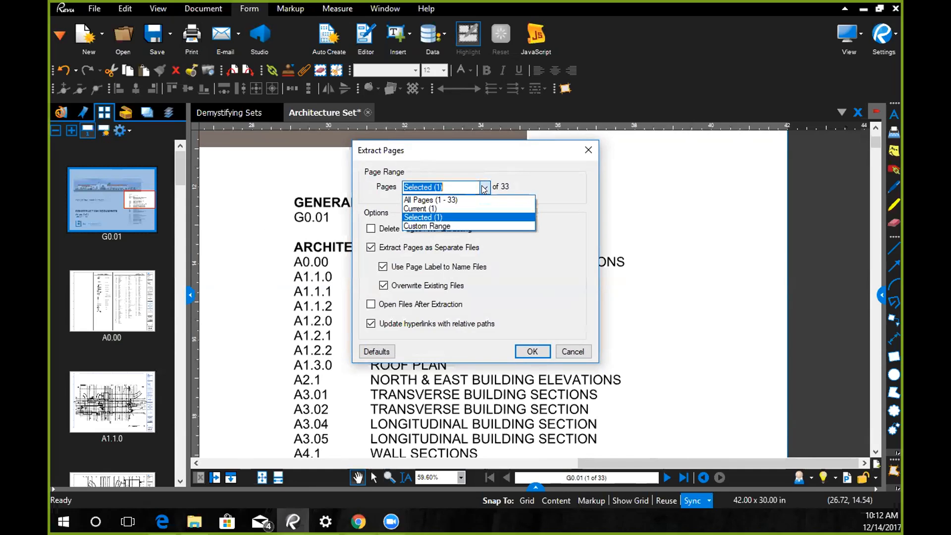
{"action": "left_click", "coordinate": [449, 200]}
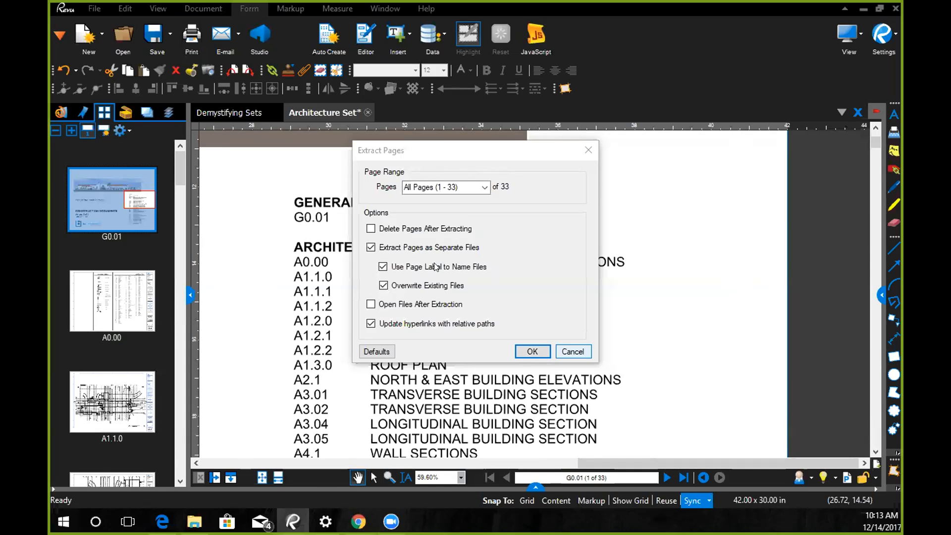
{"action": "left_click", "coordinate": [532, 351]}
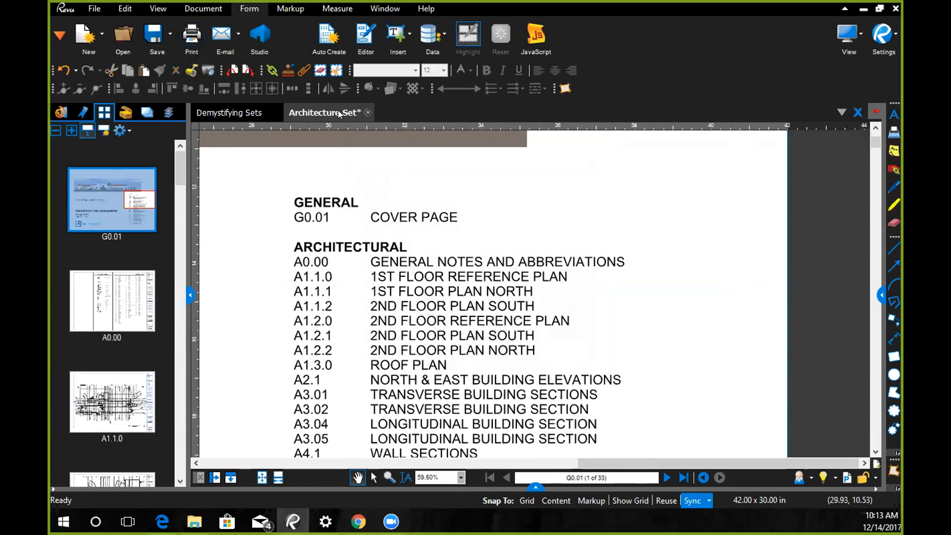
- Relabel all pages with the plain 1, 2, 3 numbering style, starting at 1 without a prefix
{"action": "right_click", "coordinate": [103, 205]}
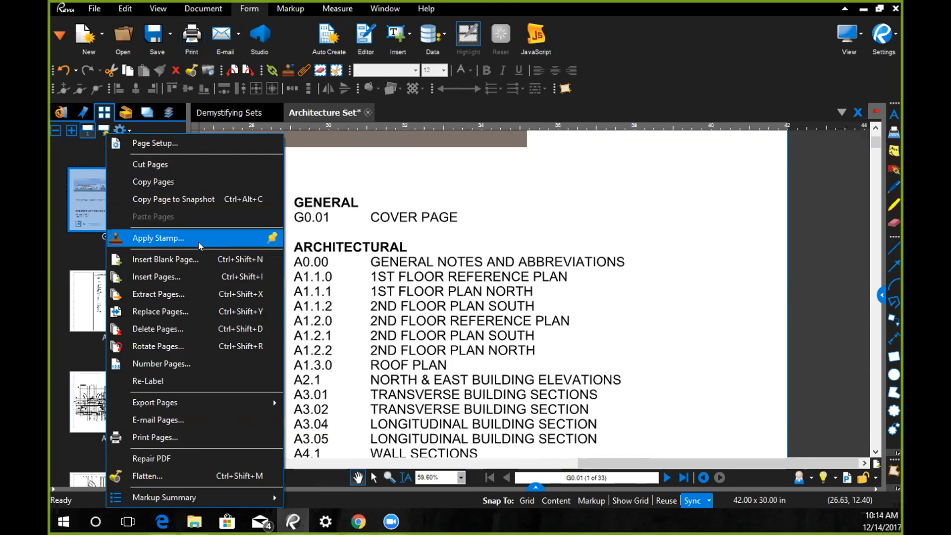
{"action": "left_click", "coordinate": [191, 363]}
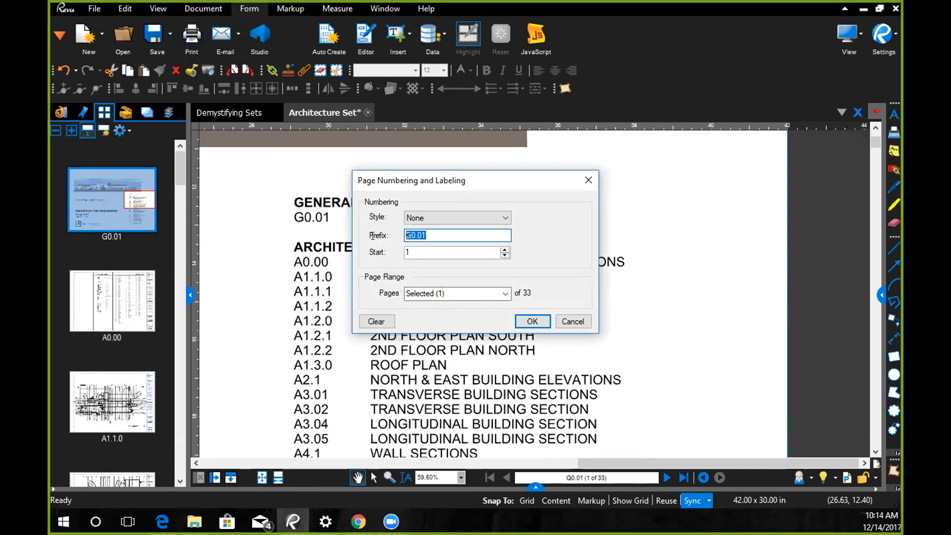
{"action": "left_click", "coordinate": [417, 218]}
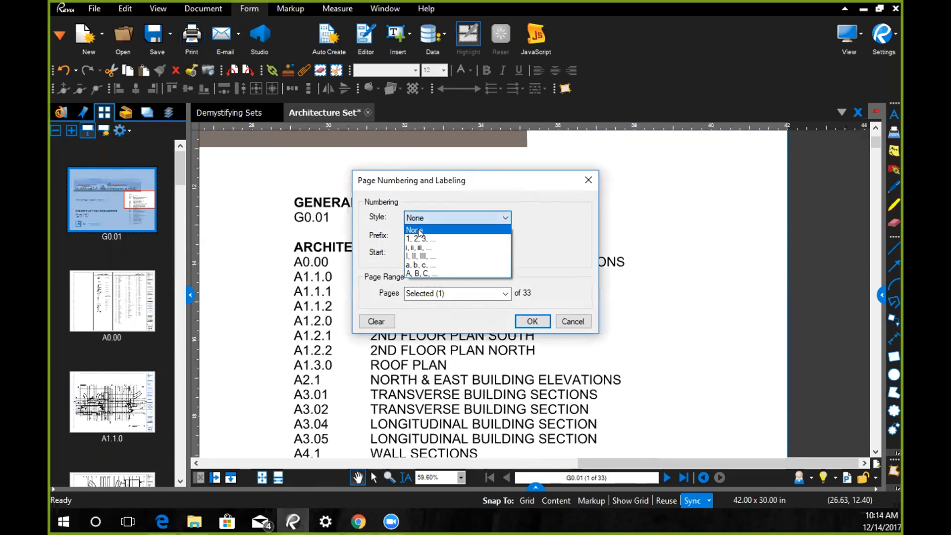
{"action": "left_click", "coordinate": [419, 239]}
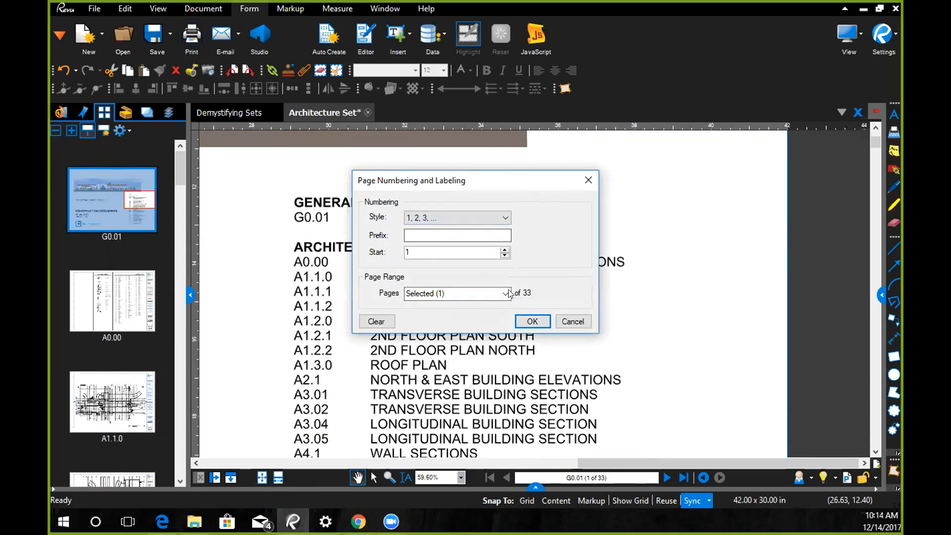
{"action": "left_click", "coordinate": [505, 293]}
{"action": "left_click", "coordinate": [478, 304]}
{"action": "left_click", "coordinate": [532, 321]}
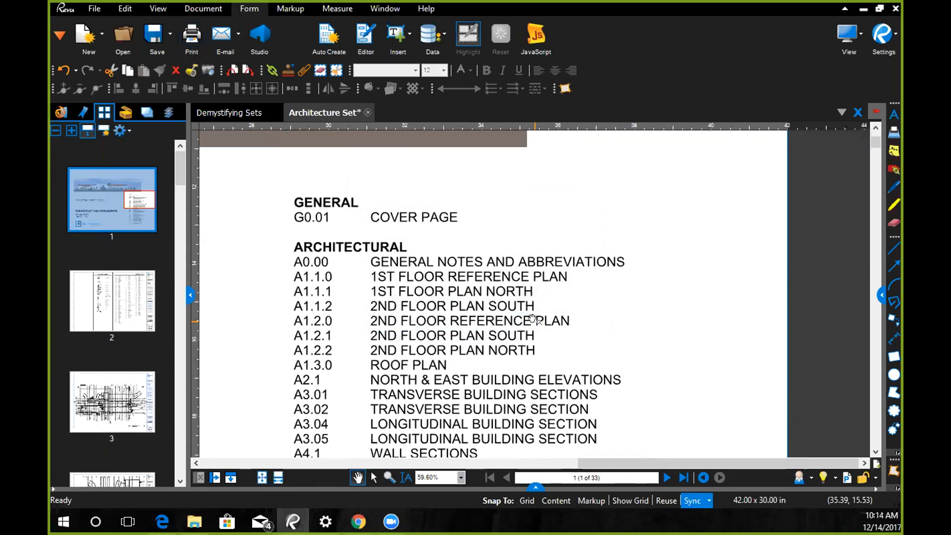
- Switch to the Demystifying Sets document at its title slide and hide the page thumbnails
{"action": "left_click", "coordinate": [215, 115]}
{"action": "left_click_drag", "start_coordinate": [877, 266], "coordinate": [877, 145]}
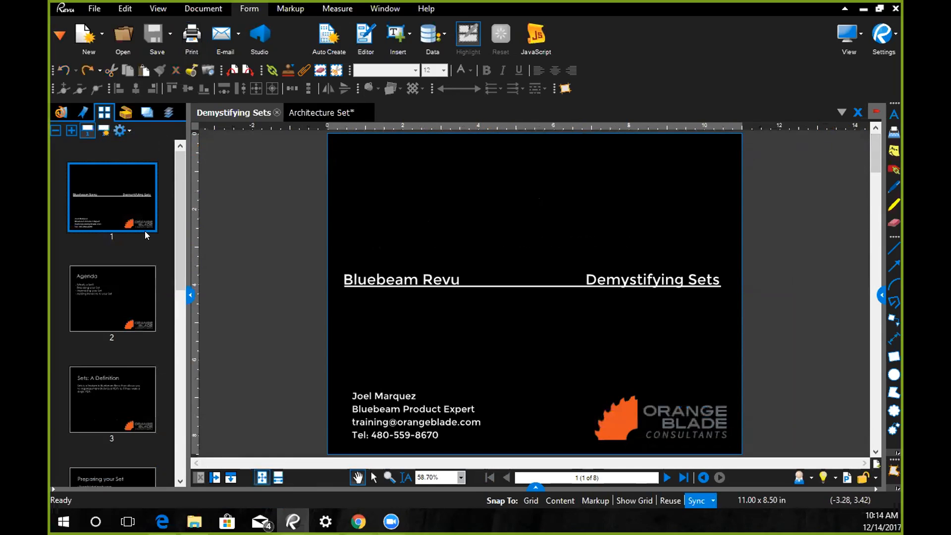
{"action": "left_click", "coordinate": [97, 204]}
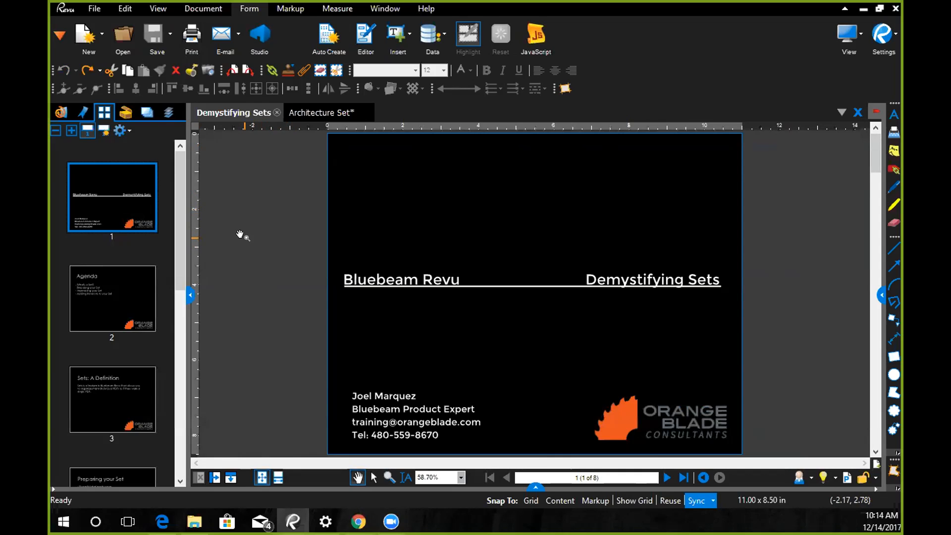
{"action": "left_click", "coordinate": [190, 295]}
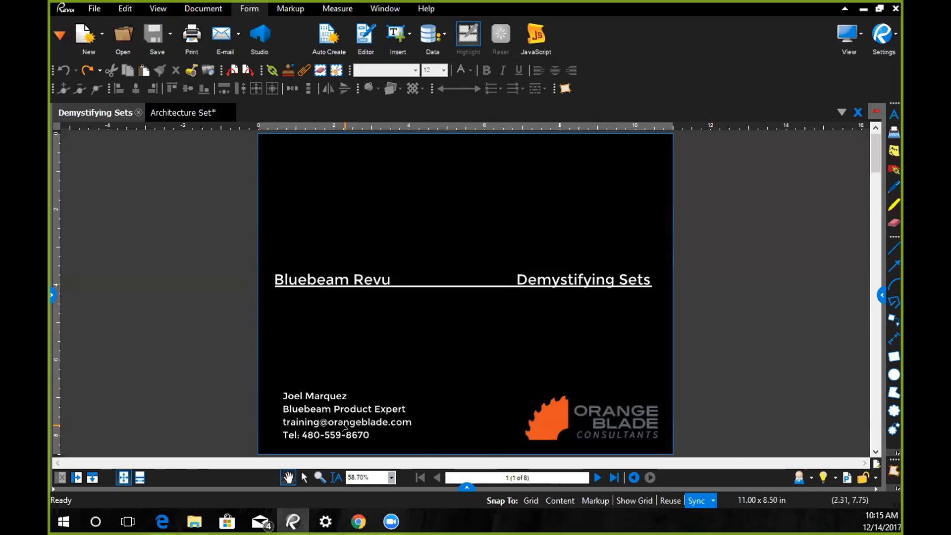
- Examine the presenter's contact details on the title slide up close, and return to the full-page view
{"action": "scroll", "coordinate": [344, 426], "scroll_direction": "up", "scroll_amount": 3}
{"action": "scroll", "coordinate": [345, 426], "scroll_direction": "up", "scroll_amount": 1}
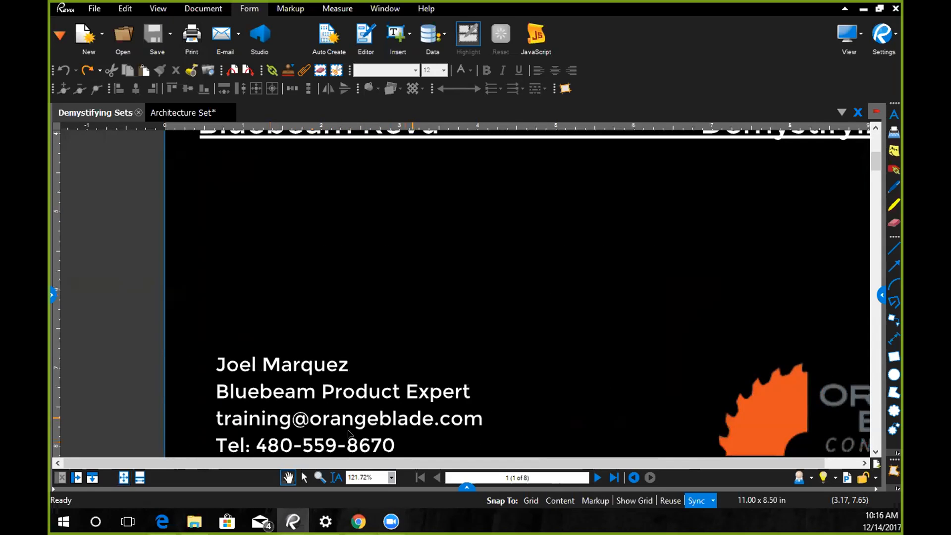
{"action": "scroll", "coordinate": [144, 347], "scroll_direction": "down", "scroll_amount": 3}
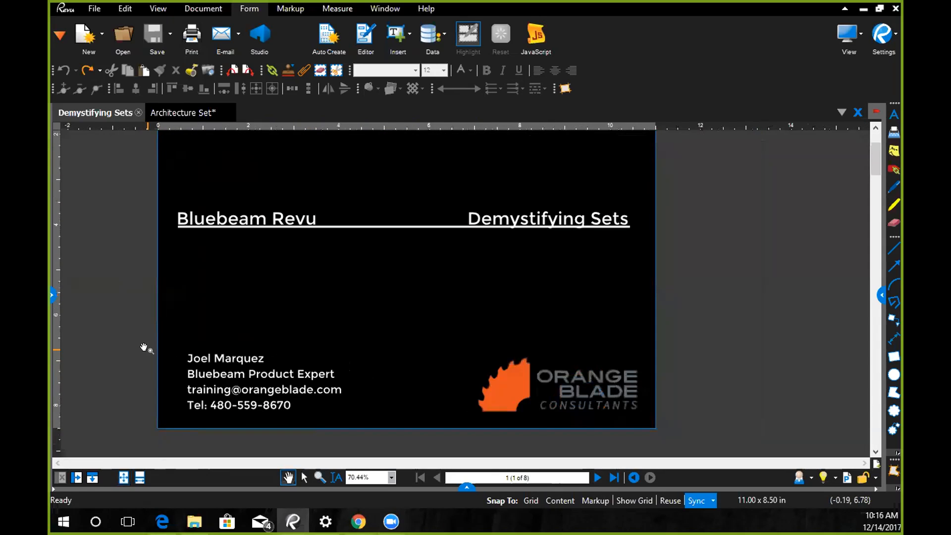
{"action": "scroll", "coordinate": [123, 337], "scroll_direction": "down", "scroll_amount": 1}
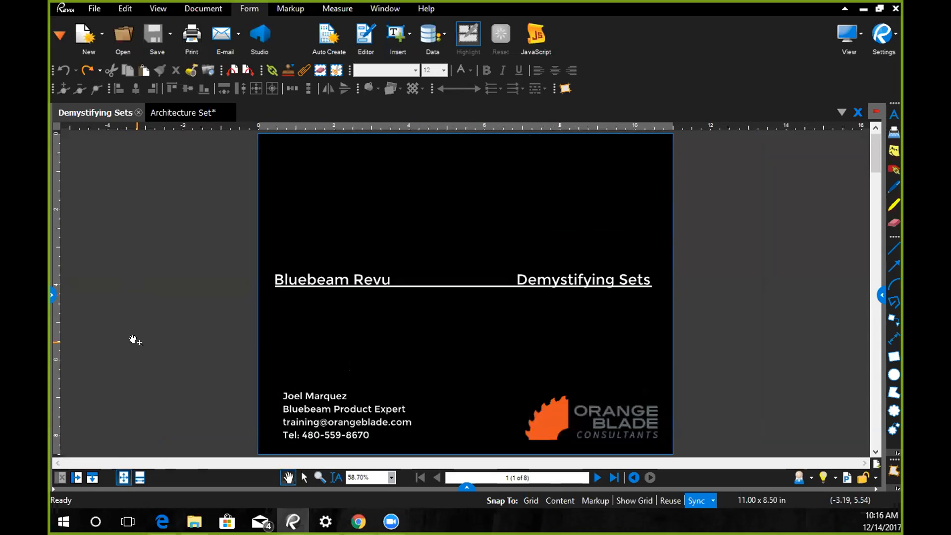
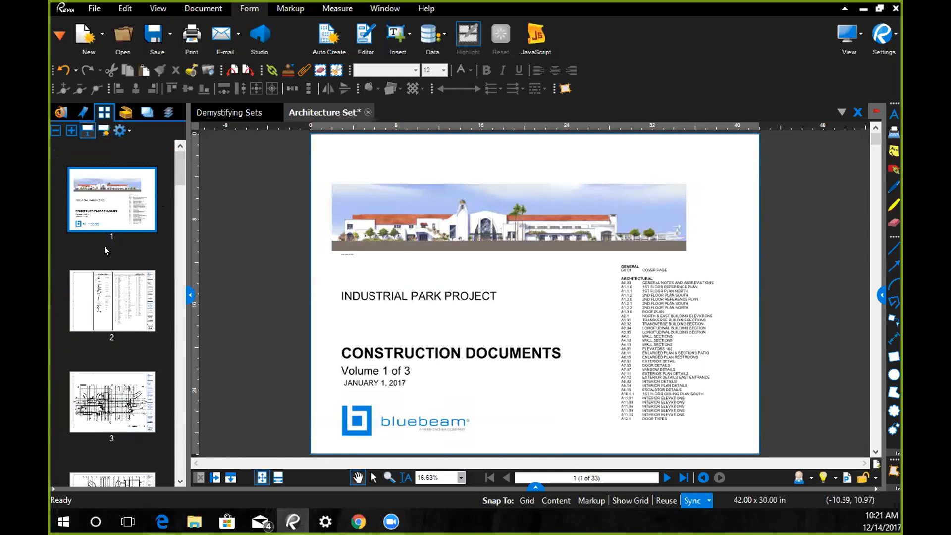
- Examine the sheet numbers in the title blocks of pages 2 and 3 up close, ending on page 2
{"action": "left_click", "coordinate": [122, 327]}
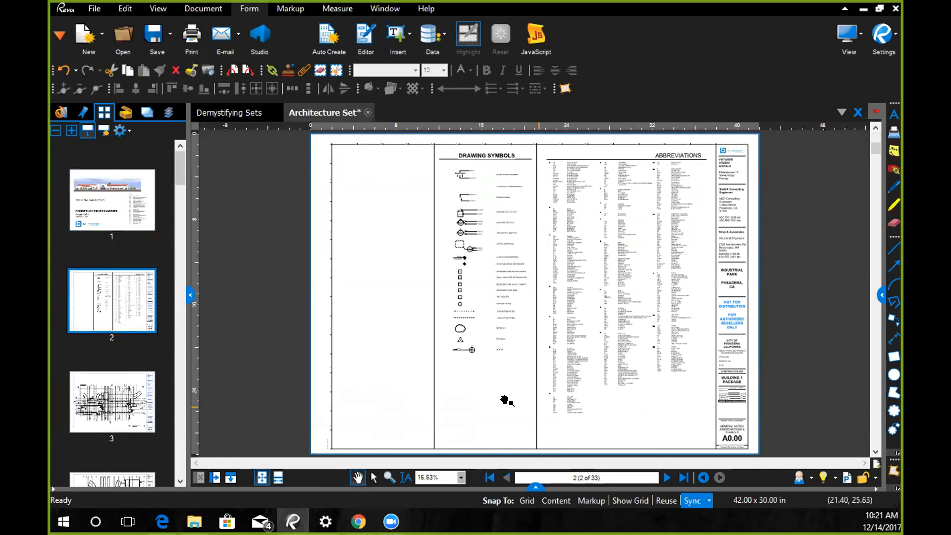
{"action": "scroll", "coordinate": [505, 402], "scroll_direction": "up", "scroll_amount": 8}
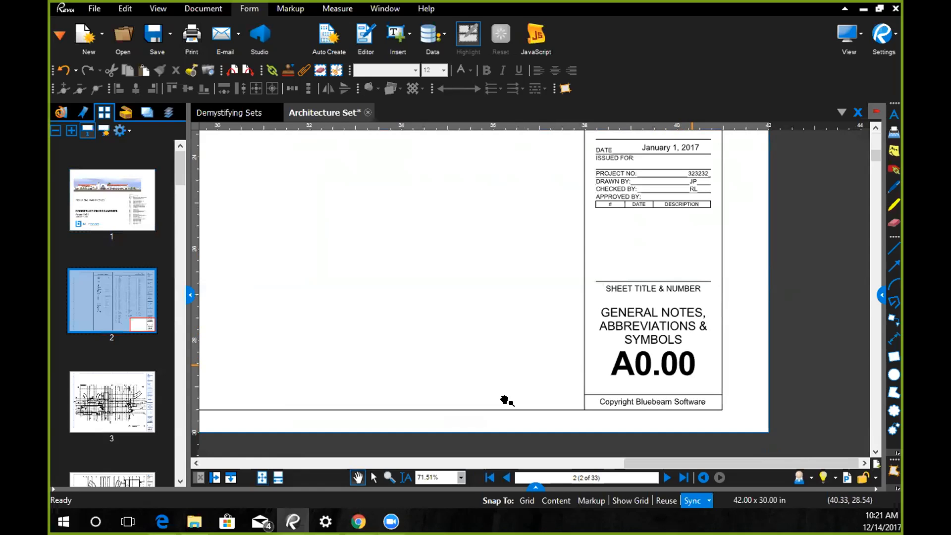
{"action": "left_click", "coordinate": [107, 337]}
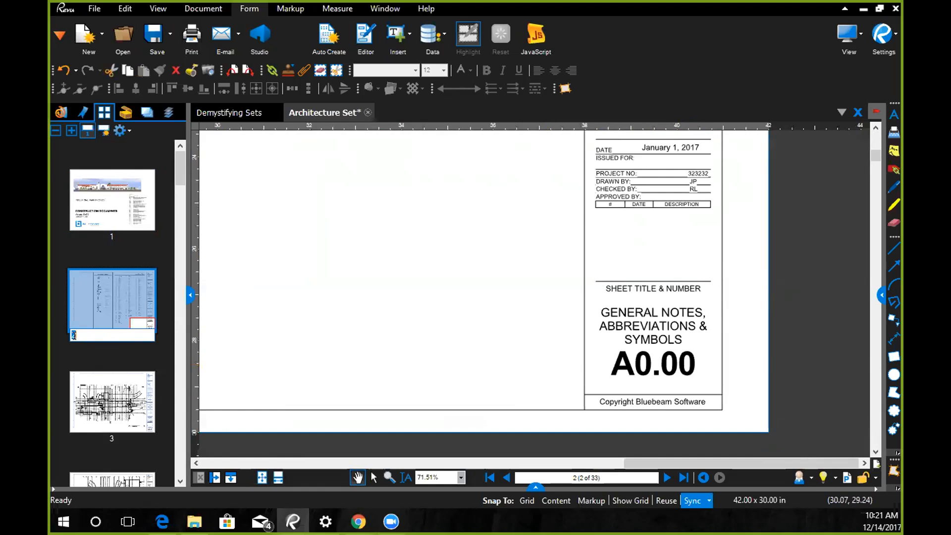
{"action": "left_click", "coordinate": [113, 356]}
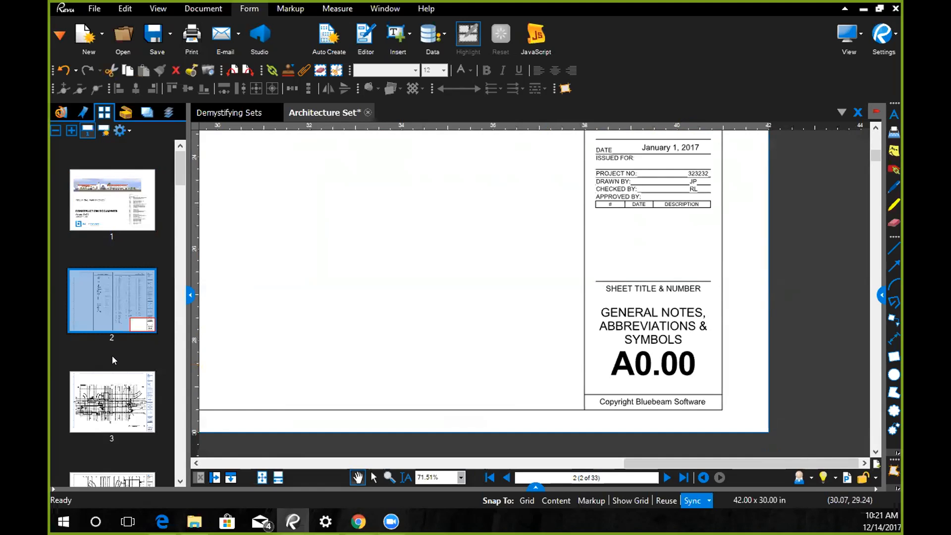
{"action": "left_click", "coordinate": [112, 328]}
- Create page labels for all pages (1 - 33) from a page region around the sheet number A0.00 in the title block
{"action": "left_click", "coordinate": [102, 130]}
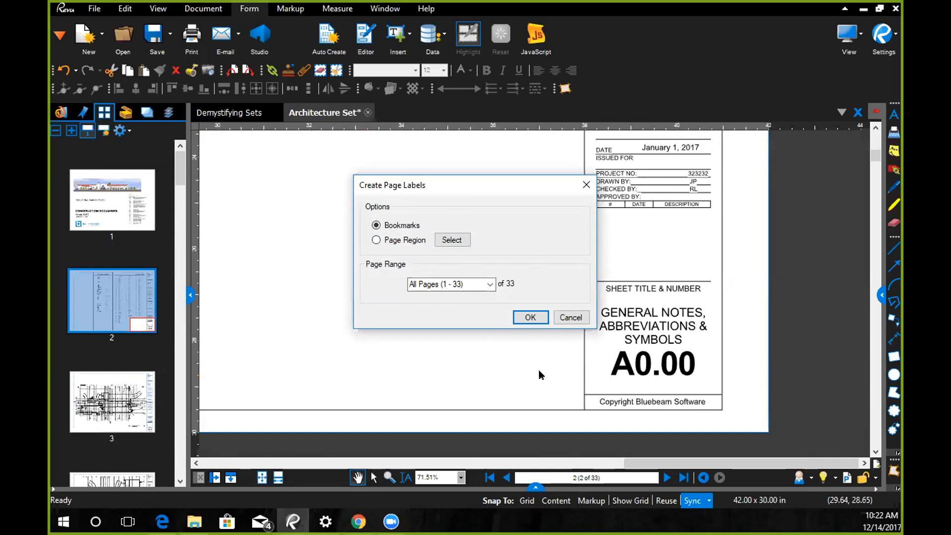
{"action": "left_click", "coordinate": [377, 240]}
{"action": "left_click", "coordinate": [451, 241]}
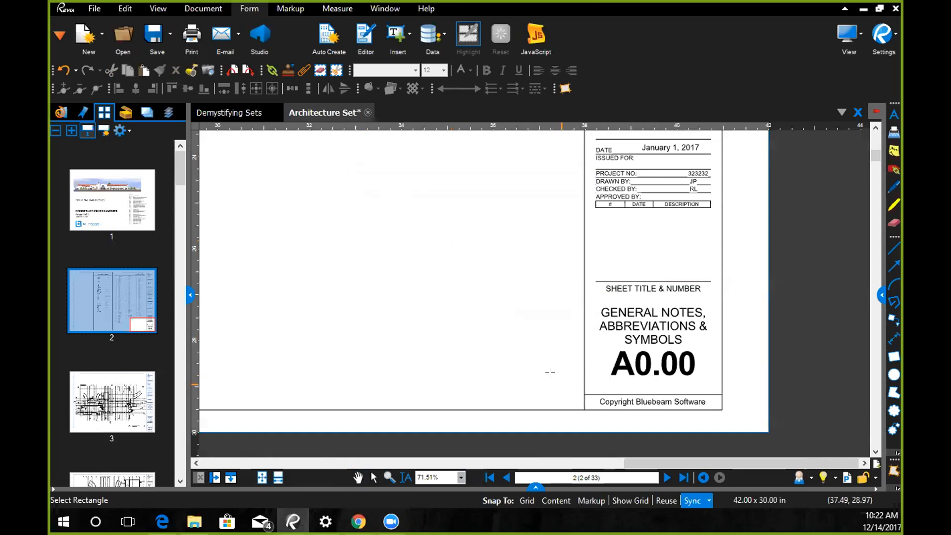
{"action": "mouse_move", "coordinate": [585, 346]}
{"action": "left_mouse_down"}
{"action": "mouse_move", "coordinate": [611, 365]}
{"action": "mouse_move", "coordinate": [679, 382]}
{"action": "mouse_move", "coordinate": [721, 381]}
{"action": "left_mouse_up"}
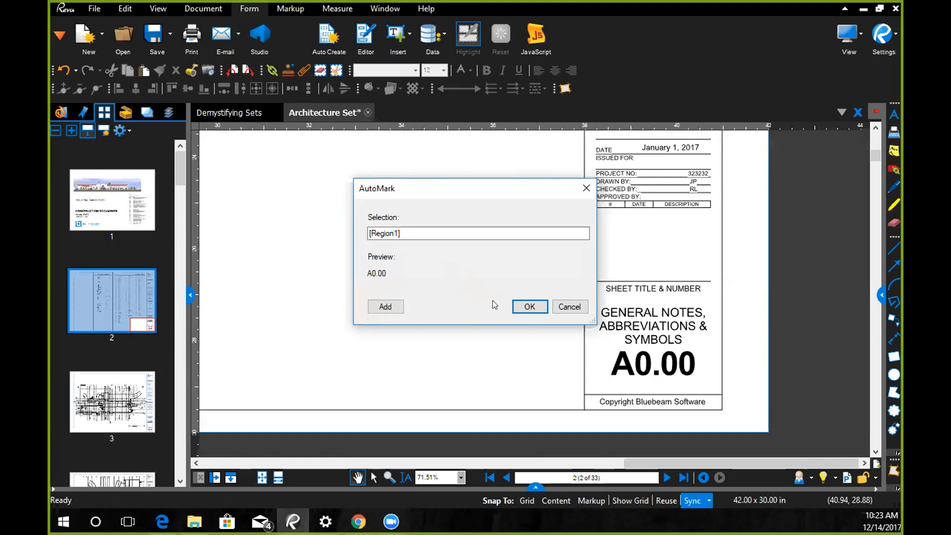
{"action": "left_click", "coordinate": [526, 306]}
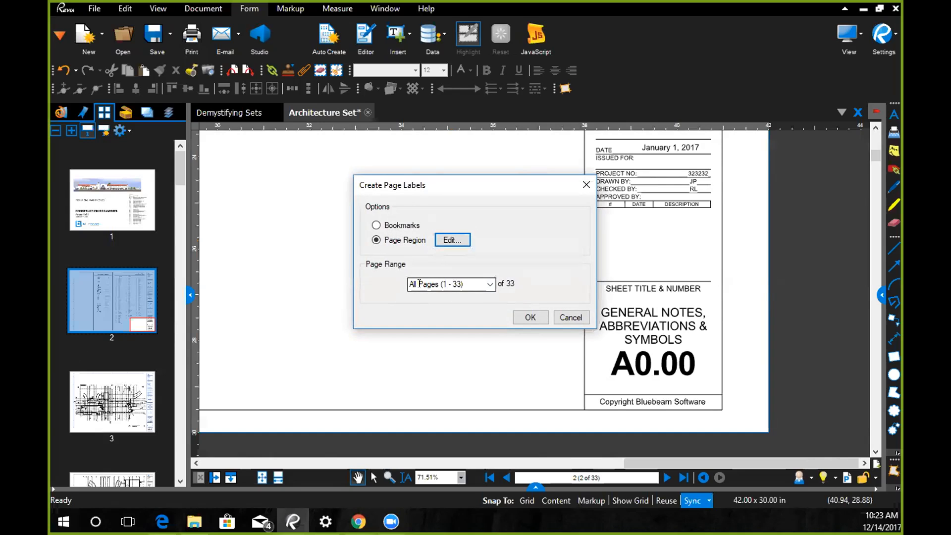
{"action": "left_click", "coordinate": [531, 317]}
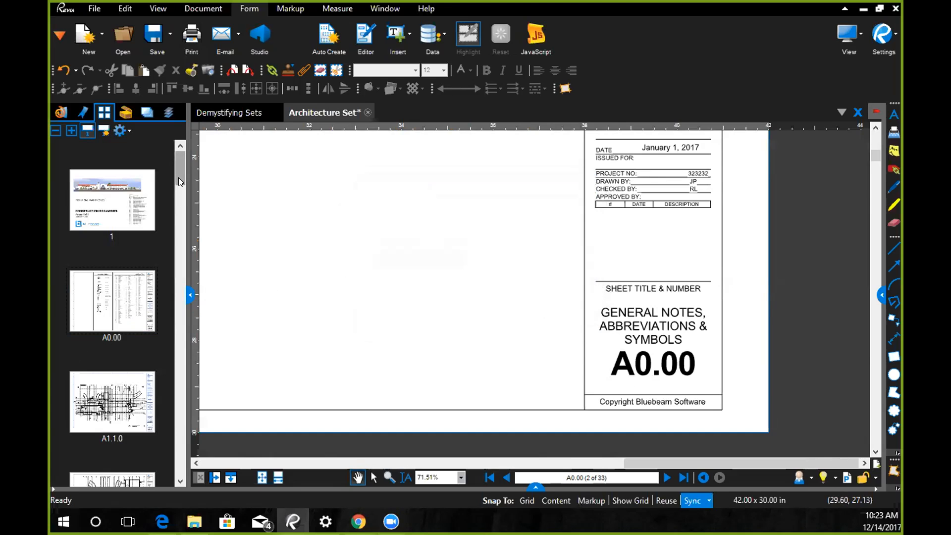
- Label the cover page G0.01, matching its entry in the drawing index
{"action": "mouse_move", "coordinate": [179, 176]}
{"action": "left_mouse_down"}
{"action": "mouse_move", "coordinate": [191, 226]}
{"action": "mouse_move", "coordinate": [181, 241]}
{"action": "mouse_move", "coordinate": [170, 165]}
{"action": "left_mouse_up"}
{"action": "left_click", "coordinate": [105, 215]}
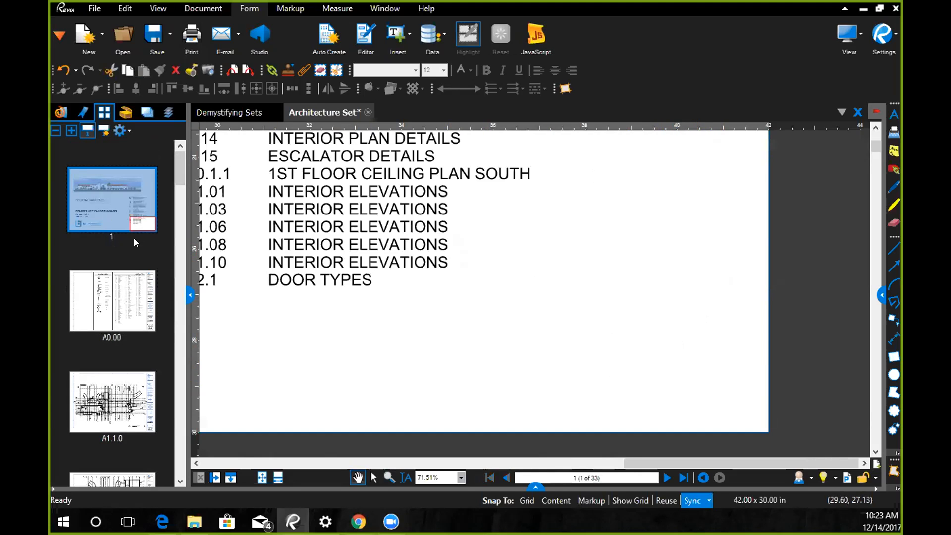
{"action": "scroll", "coordinate": [376, 426], "scroll_direction": "down", "scroll_amount": 5}
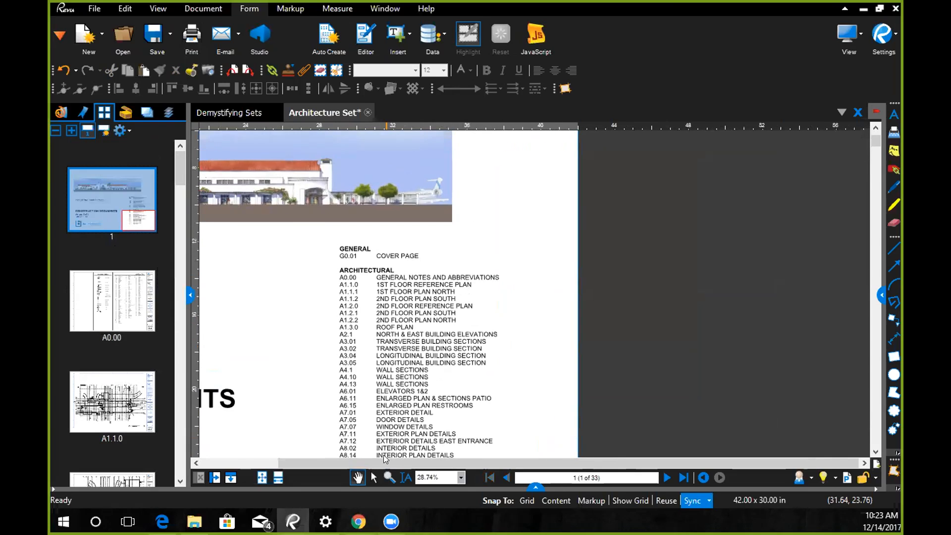
{"action": "scroll", "coordinate": [389, 261], "scroll_direction": "up", "scroll_amount": 4}
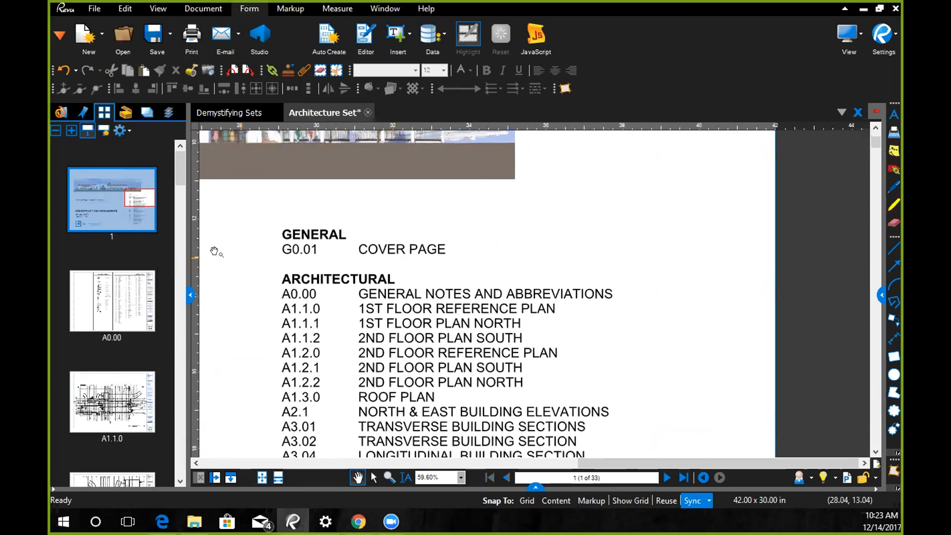
{"action": "left_click", "coordinate": [109, 234]}
{"action": "type", "text": "G"}
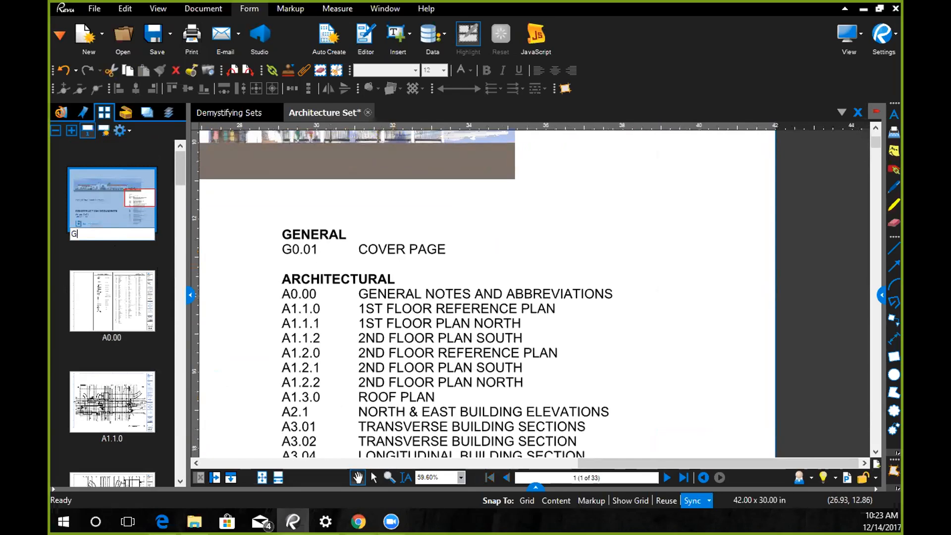
{"action": "type", "text": "0.01"}
{"action": "key", "text": "Return"}
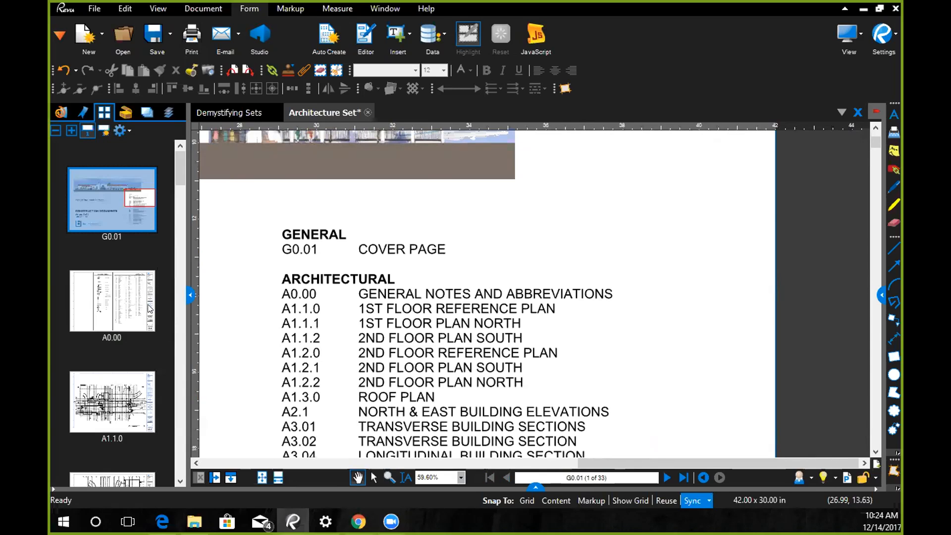
- Extract all pages (1 - 33) as separate files named by page label into the Pages folder of Sets Exercise
{"action": "right_click", "coordinate": [105, 208]}
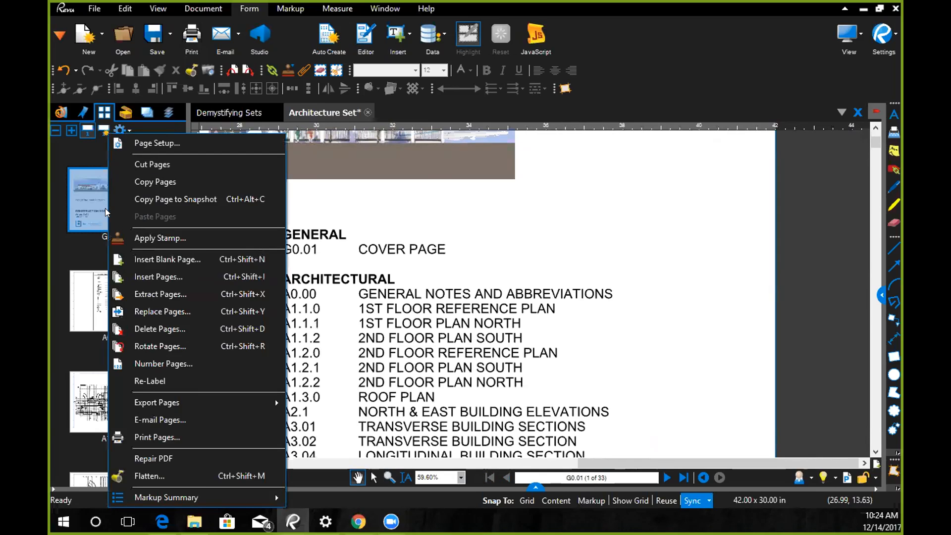
{"action": "left_click", "coordinate": [187, 294]}
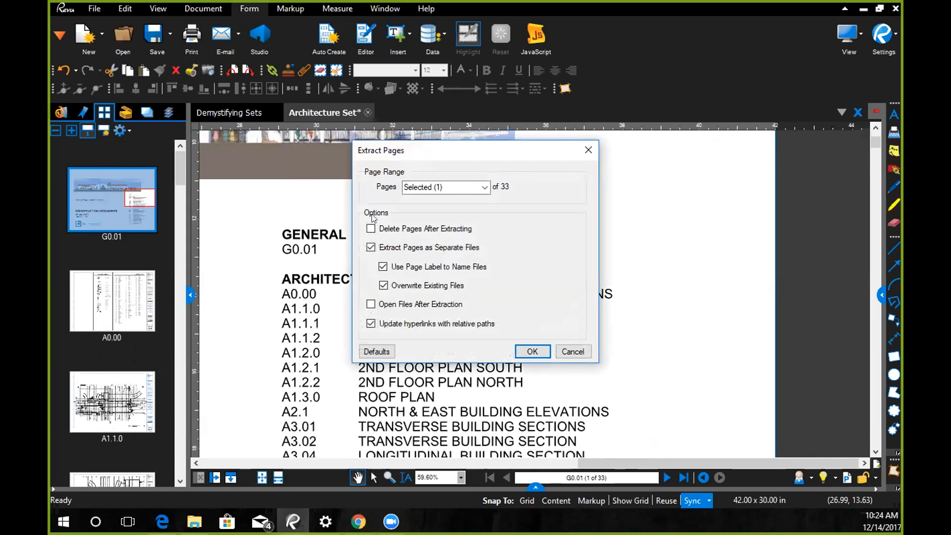
{"action": "left_click", "coordinate": [484, 188]}
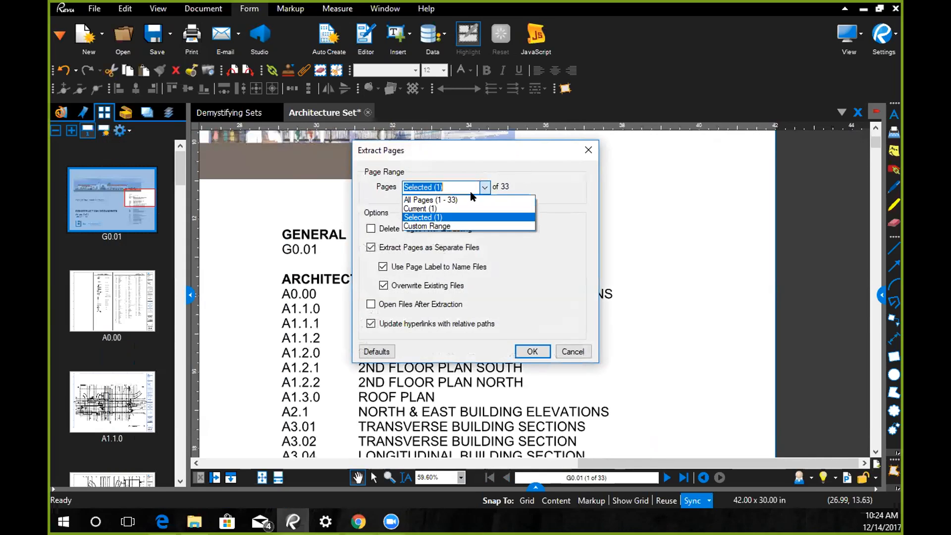
{"action": "left_click", "coordinate": [446, 200]}
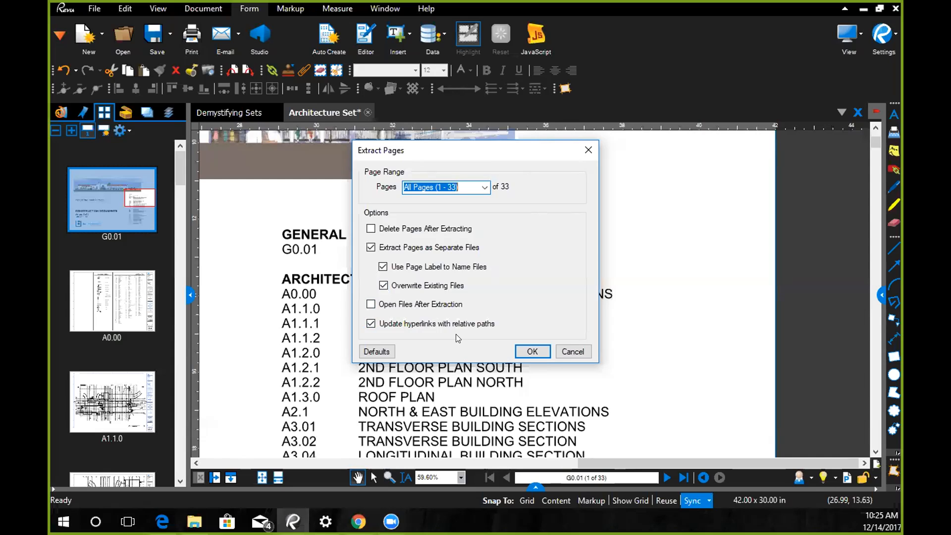
{"action": "left_click", "coordinate": [529, 350]}
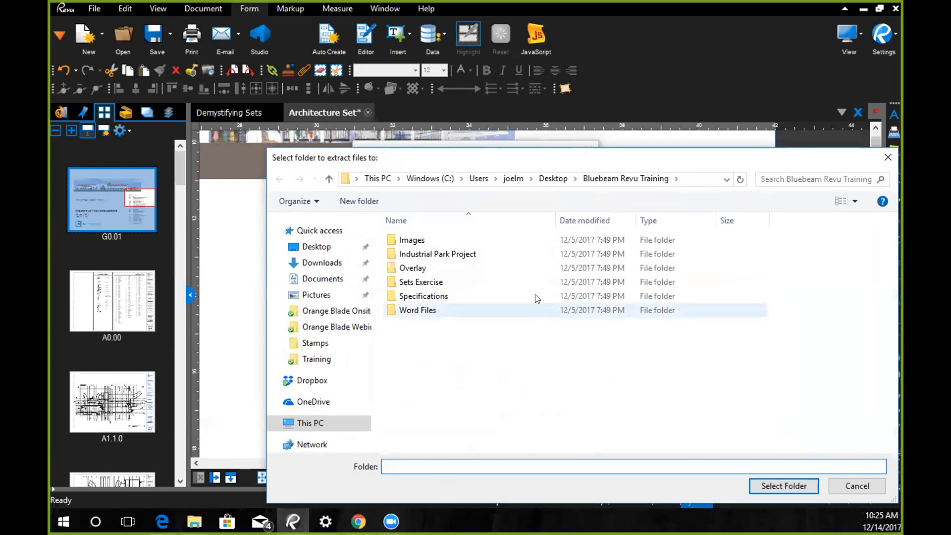
{"action": "double_click", "coordinate": [438, 283]}
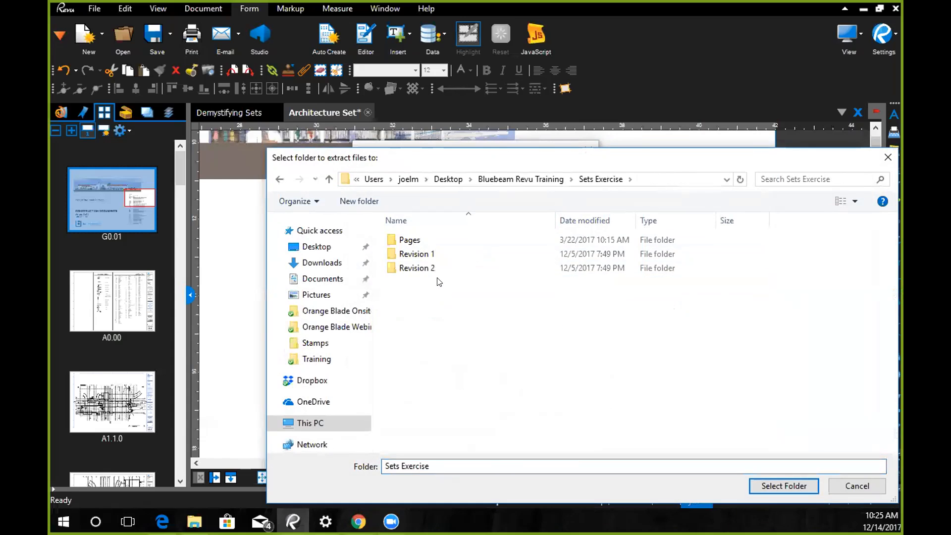
{"action": "left_click", "coordinate": [409, 240]}
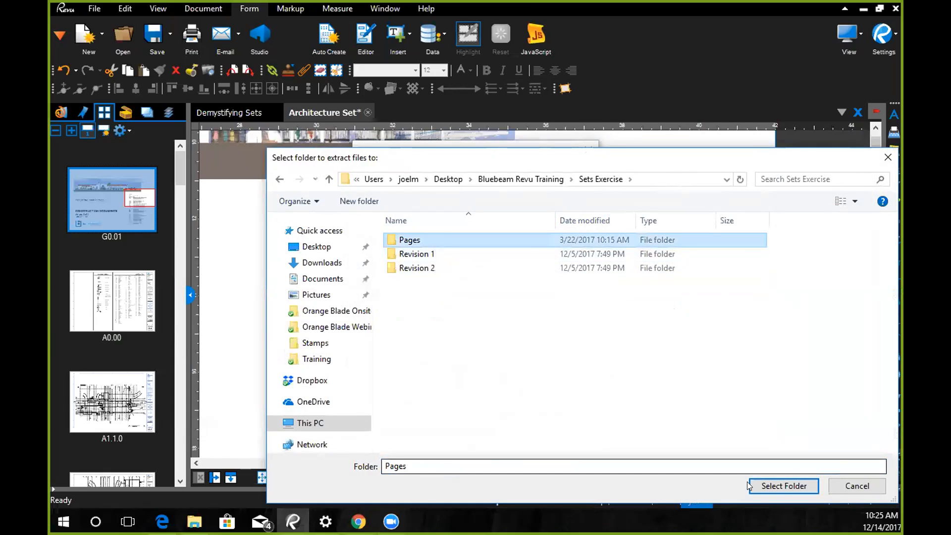
{"action": "left_click", "coordinate": [780, 484]}
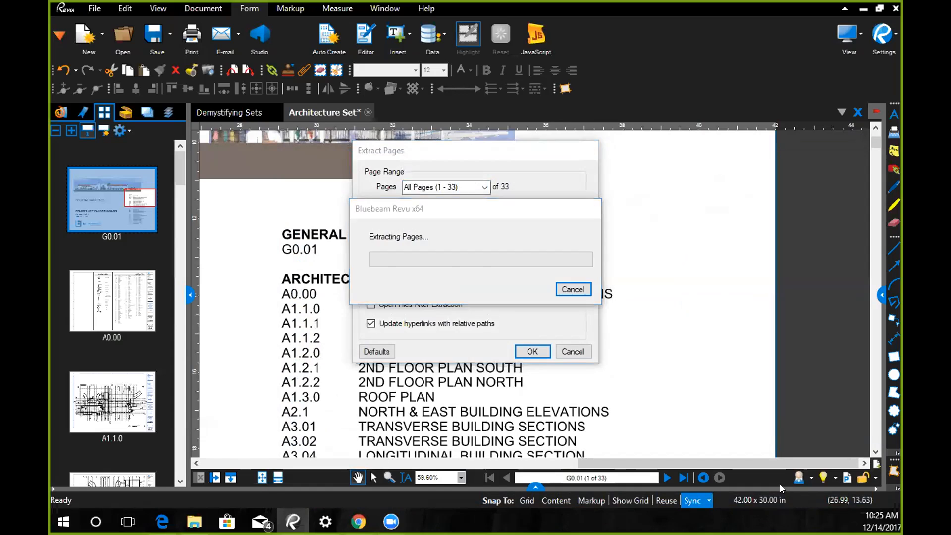
- Switch to the Demystifying Sets document and go to the Assemble your Set slide on page 5
{"action": "left_click", "coordinate": [221, 112]}
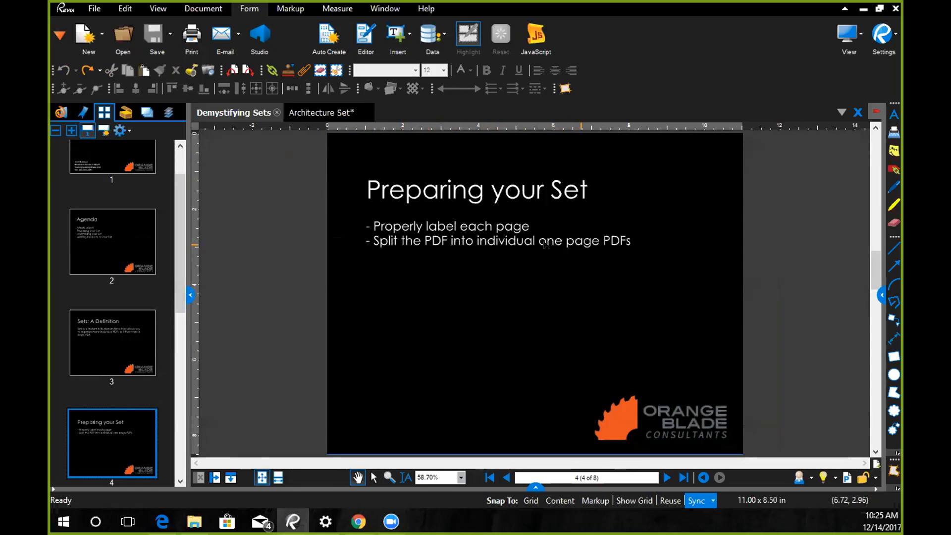
{"action": "left_click", "coordinate": [180, 481]}
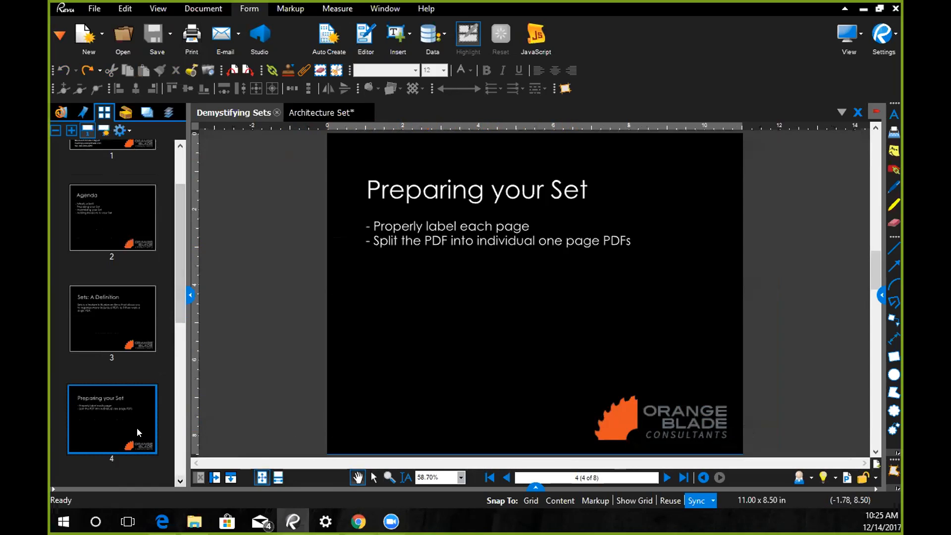
{"action": "left_click", "coordinate": [179, 480]}
{"action": "left_click", "coordinate": [137, 475]}
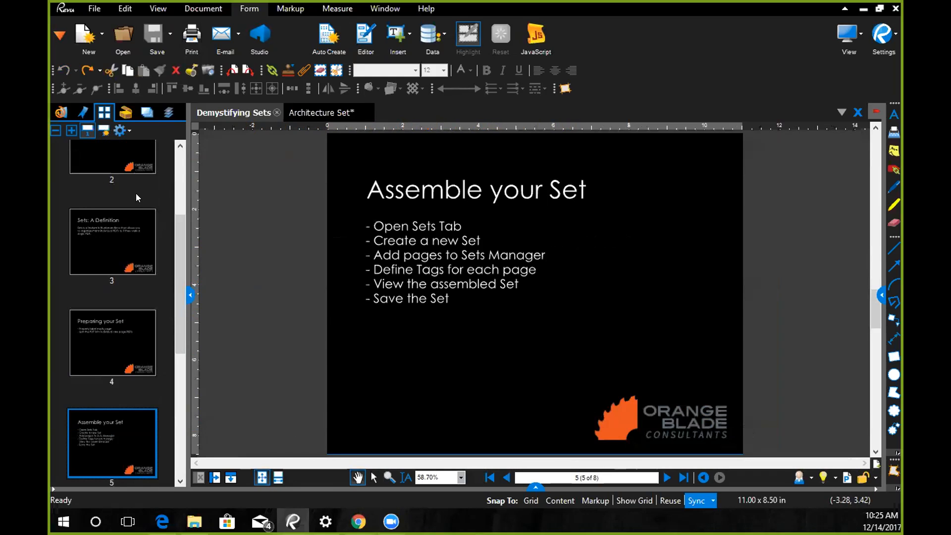
- Show the Sets view and close the loaded Test Set.bex without saving its changes
{"action": "left_click", "coordinate": [59, 34]}
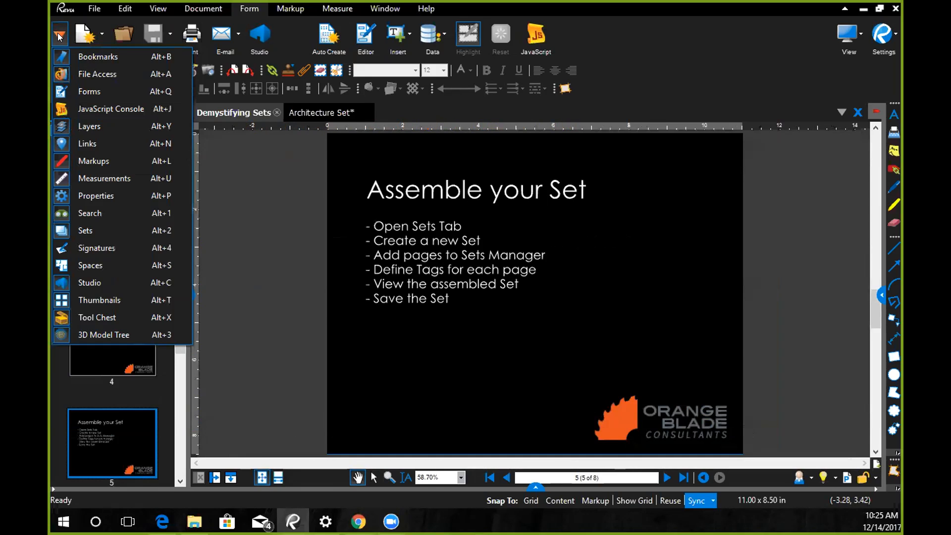
{"action": "left_click", "coordinate": [101, 229]}
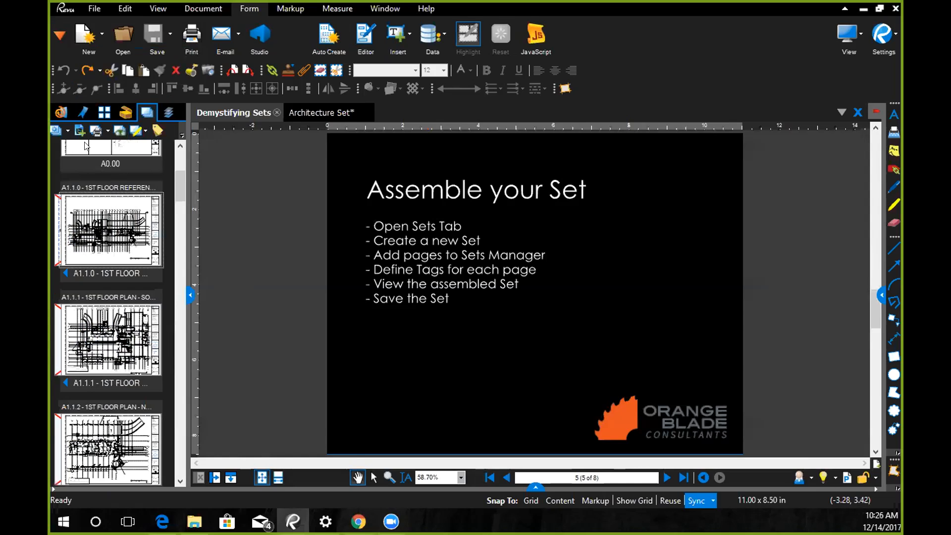
{"action": "left_click", "coordinate": [59, 130]}
{"action": "left_click", "coordinate": [91, 281]}
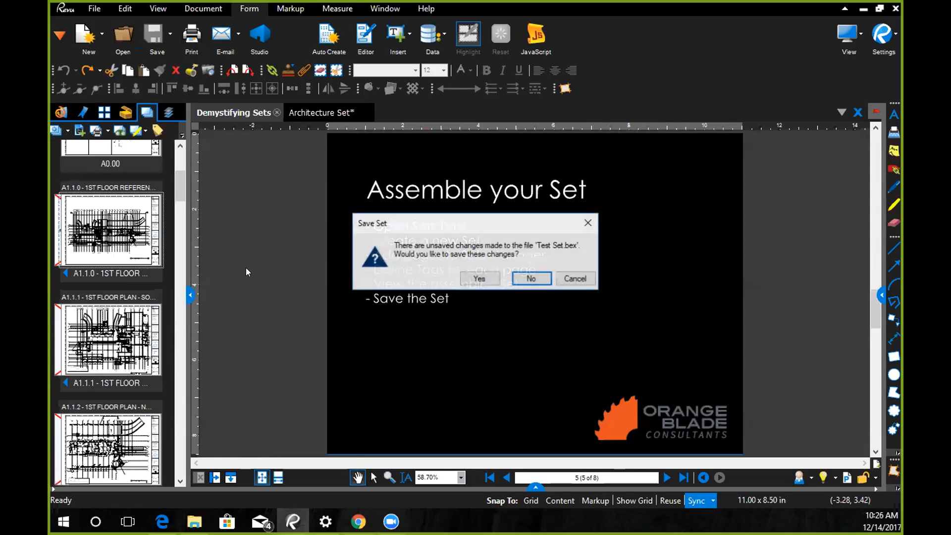
{"action": "left_click", "coordinate": [530, 276]}
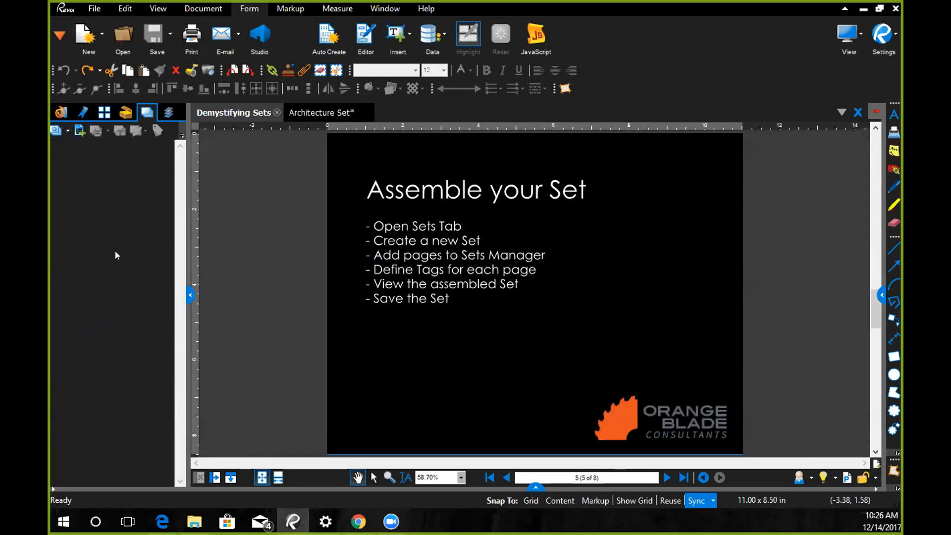
- Create a new set and add all files of the Pages folder in Sets Exercise to it
{"action": "left_click", "coordinate": [62, 130]}
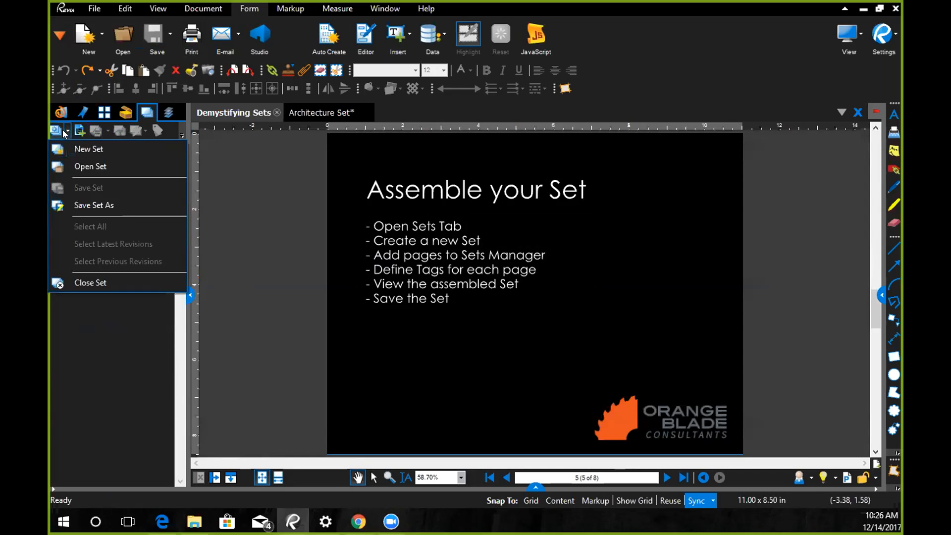
{"action": "left_click", "coordinate": [80, 150]}
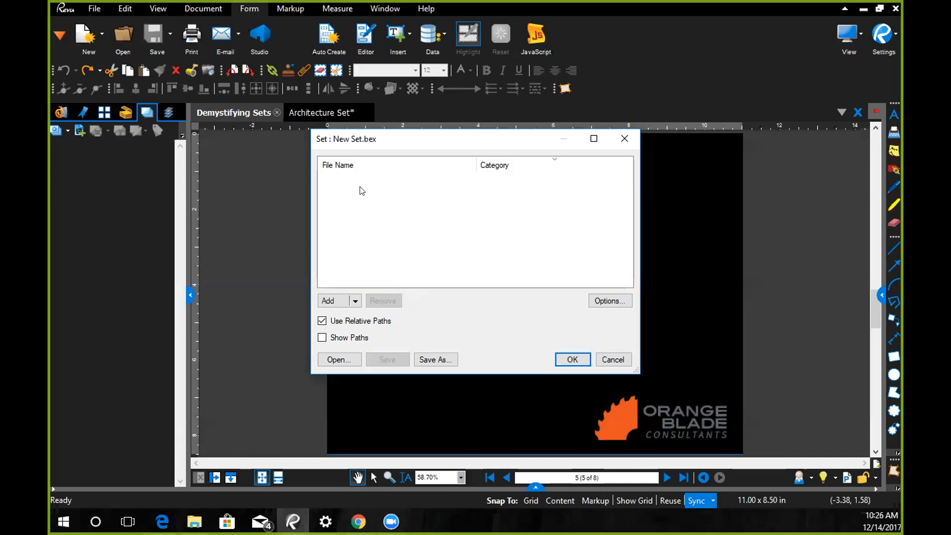
{"action": "left_click", "coordinate": [354, 301]}
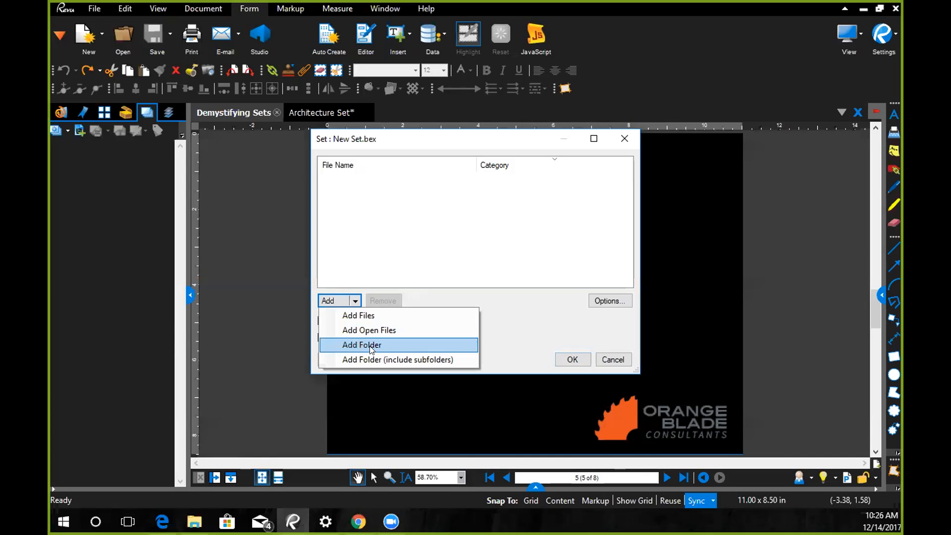
{"action": "left_click", "coordinate": [365, 343]}
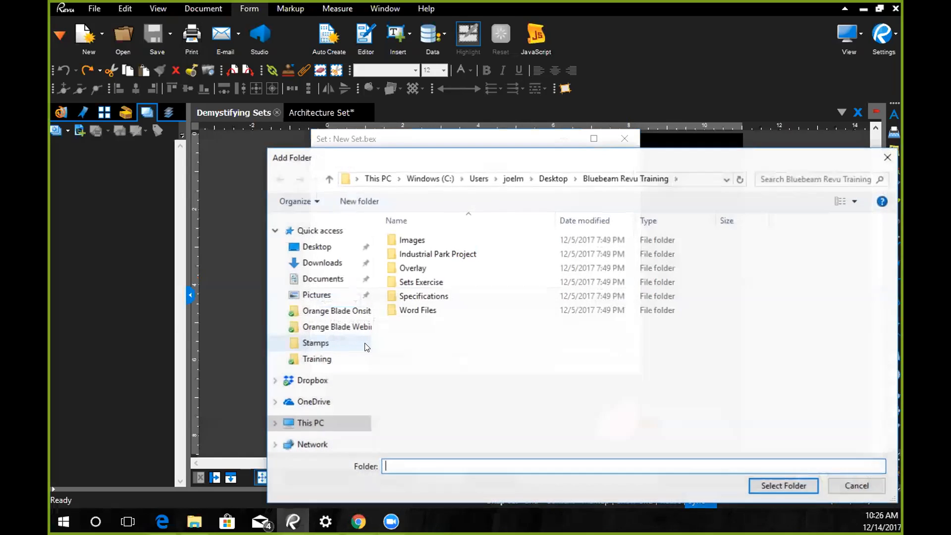
{"action": "double_click", "coordinate": [418, 282]}
{"action": "left_click", "coordinate": [407, 240]}
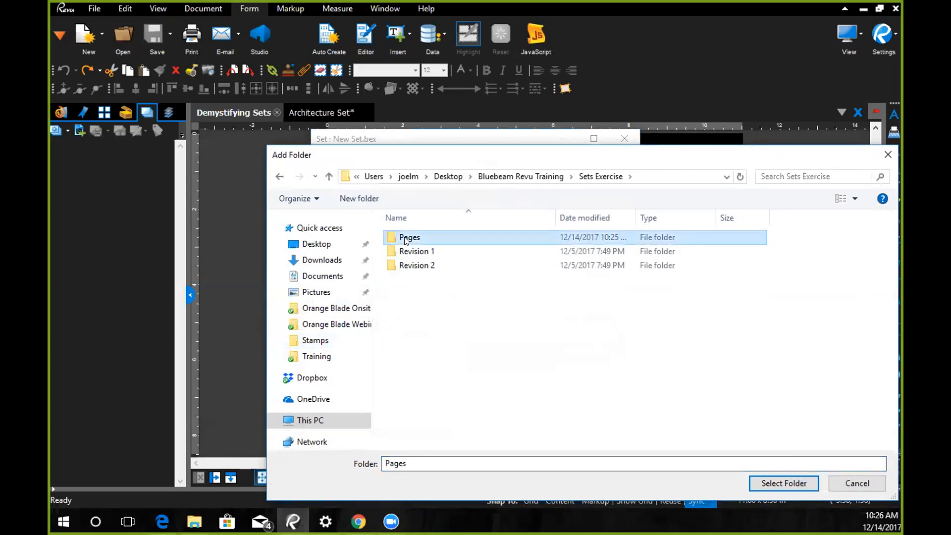
{"action": "left_click", "coordinate": [784, 483]}
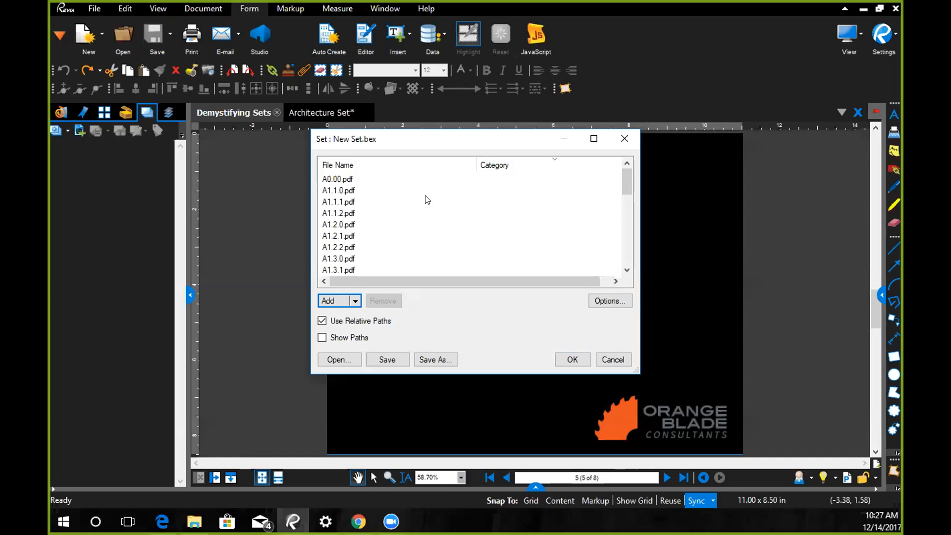
{"action": "scroll", "coordinate": [427, 200], "scroll_direction": "down", "scroll_amount": 10}
{"action": "scroll", "coordinate": [427, 200], "scroll_direction": "up", "scroll_amount": 10}
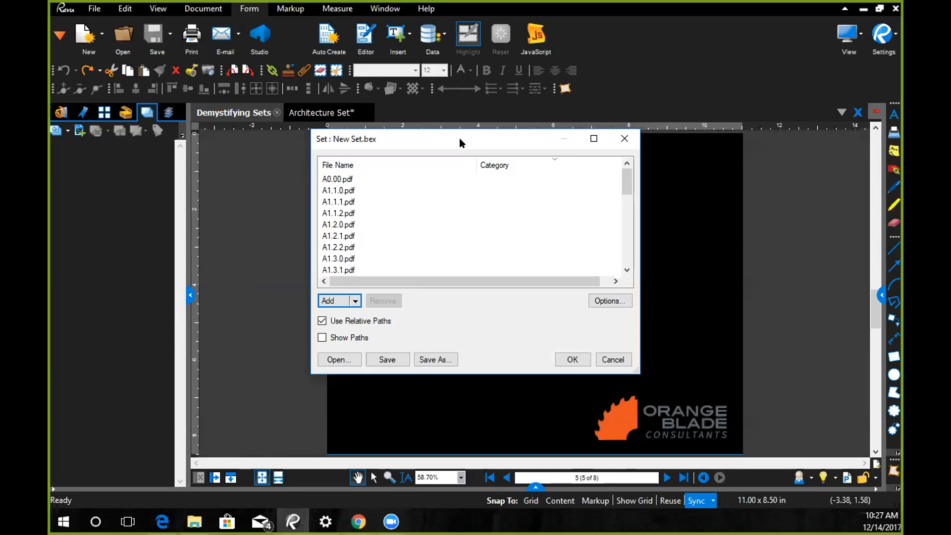
- Move the Sheet Number tag above Sheet Name in the set options and accept the new set
{"action": "left_click_drag", "start_coordinate": [460, 138], "coordinate": [445, 96]}
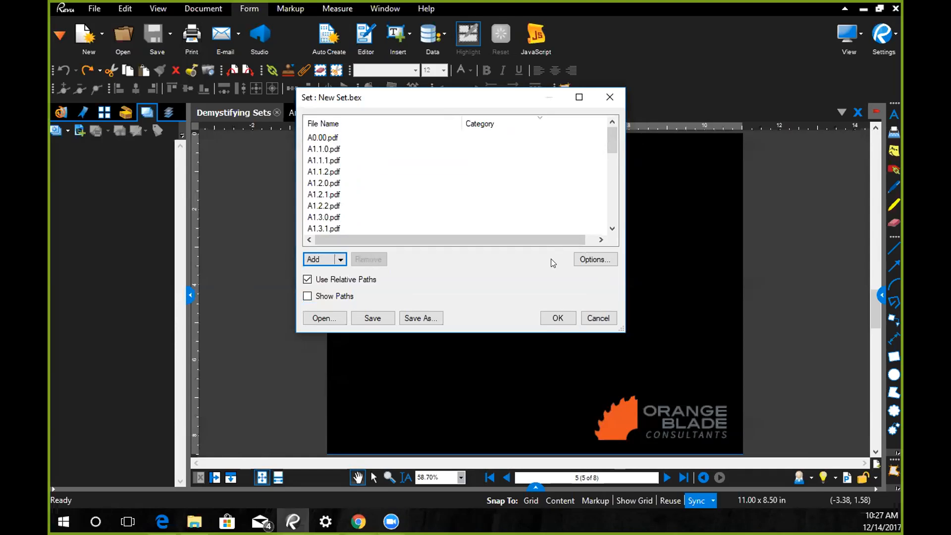
{"action": "left_click", "coordinate": [594, 260]}
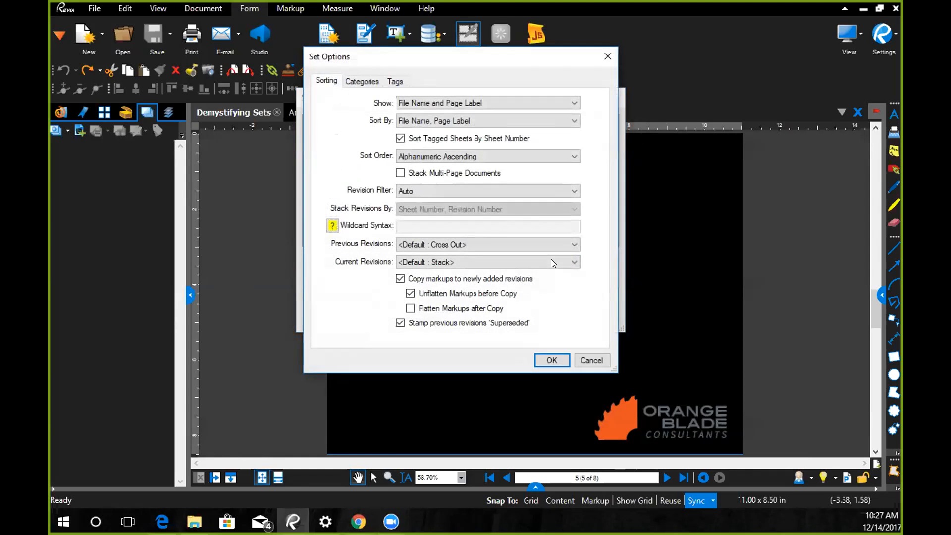
{"action": "left_click", "coordinate": [396, 81]}
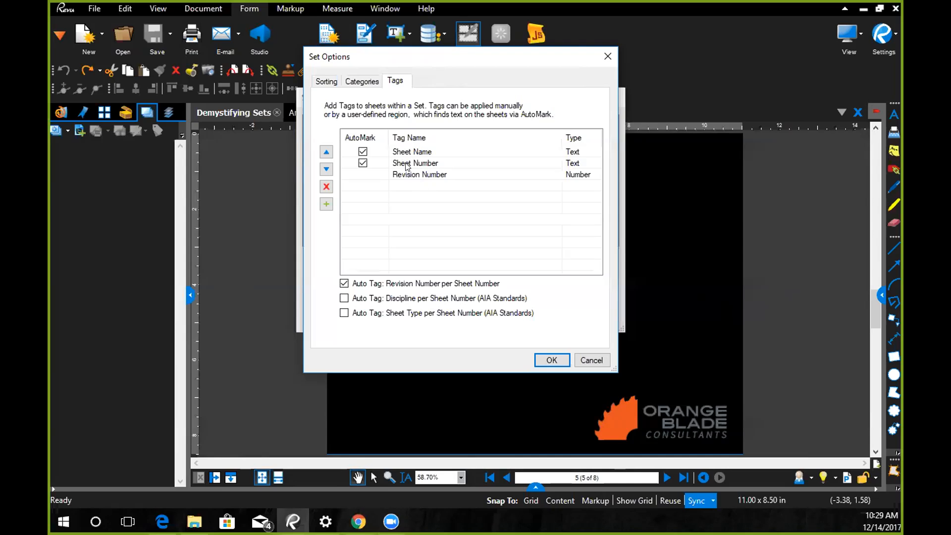
{"action": "left_click", "coordinate": [408, 165]}
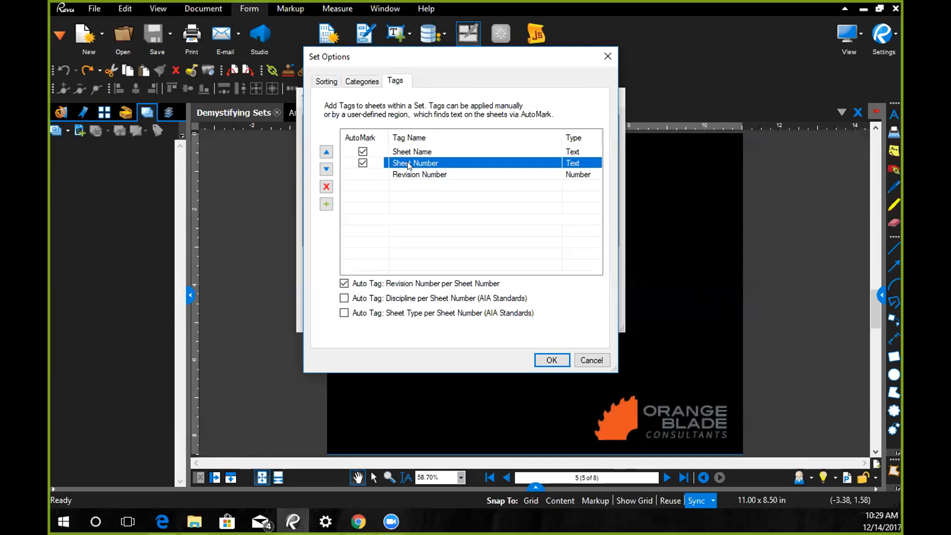
{"action": "left_click", "coordinate": [326, 152]}
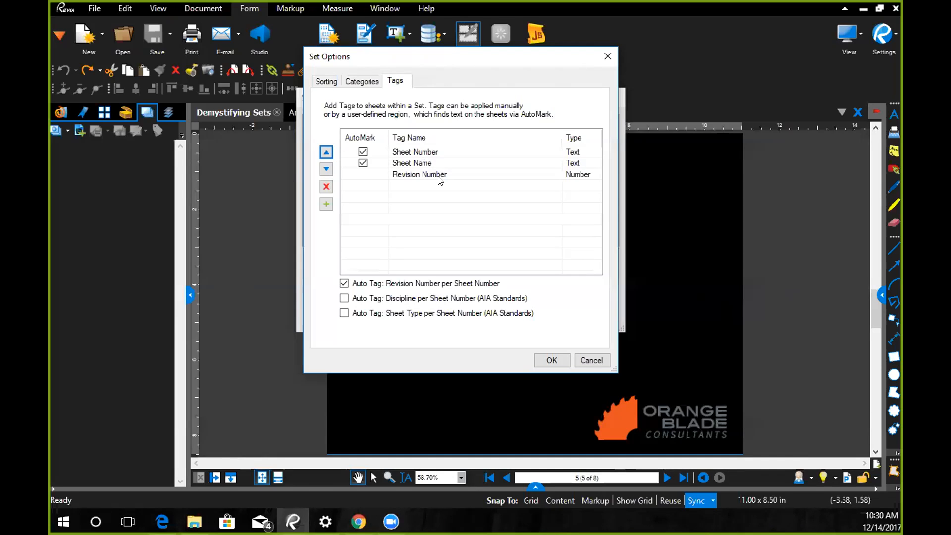
{"action": "left_click", "coordinate": [551, 360]}
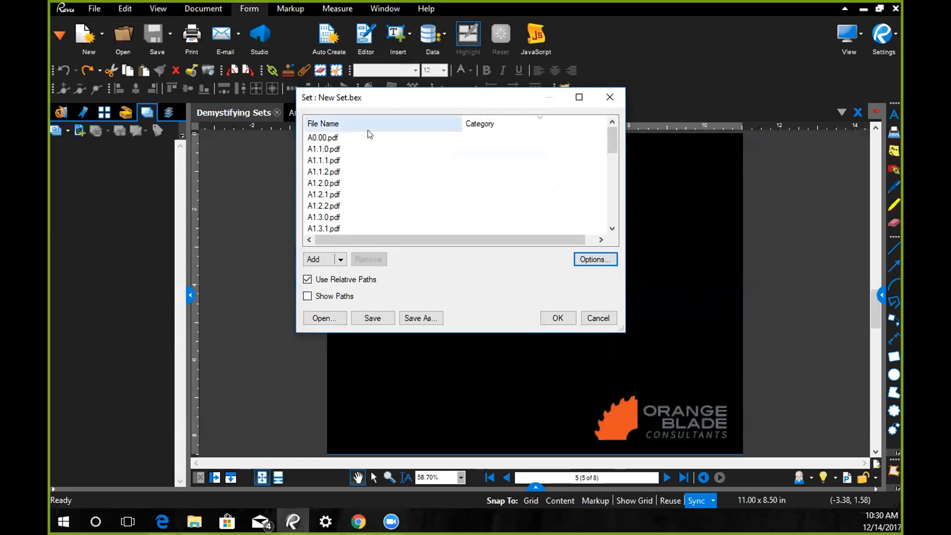
{"action": "left_click", "coordinate": [557, 319]}
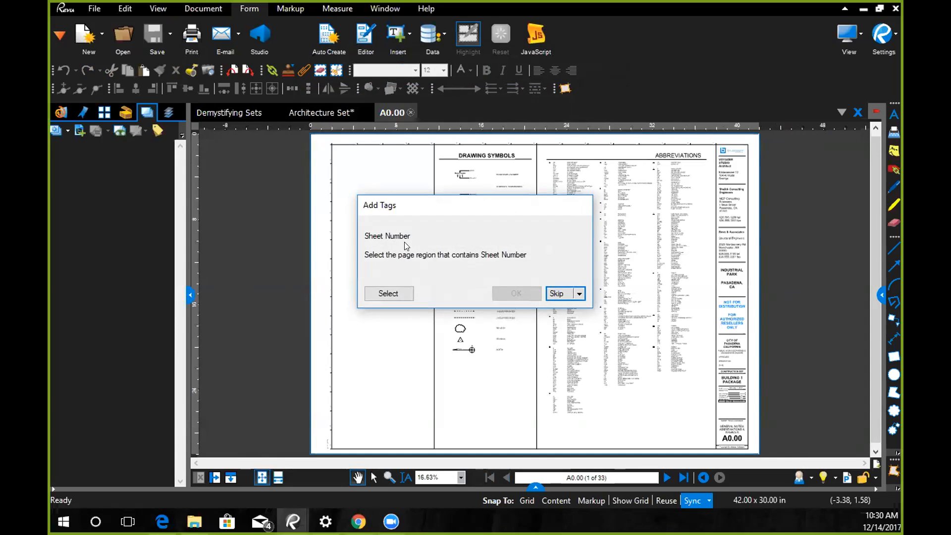
- Define the Sheet Number tag region around A0.00 in the title block of sheet A0.00
{"action": "left_click", "coordinate": [401, 294]}
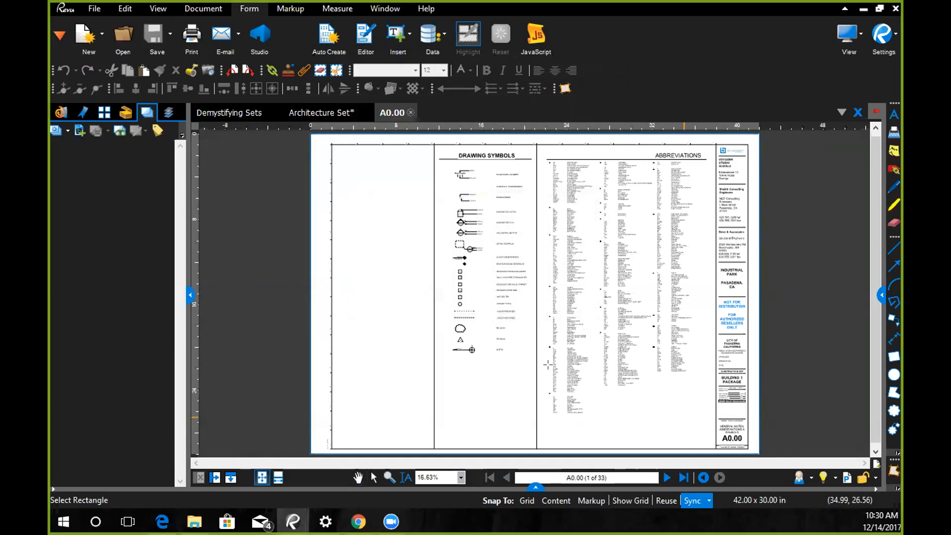
{"action": "scroll", "coordinate": [548, 365], "scroll_direction": "up", "scroll_amount": 7}
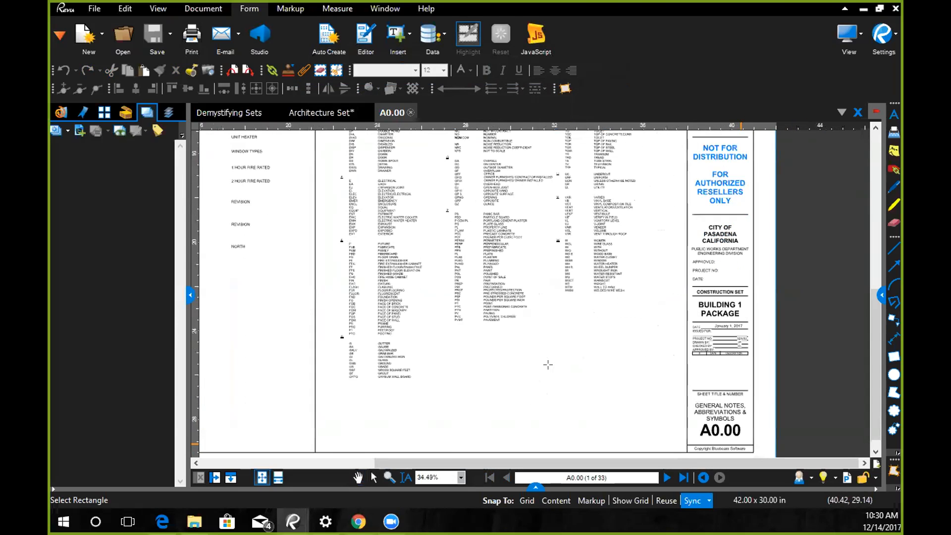
{"action": "scroll", "coordinate": [548, 364], "scroll_direction": "up", "scroll_amount": 2}
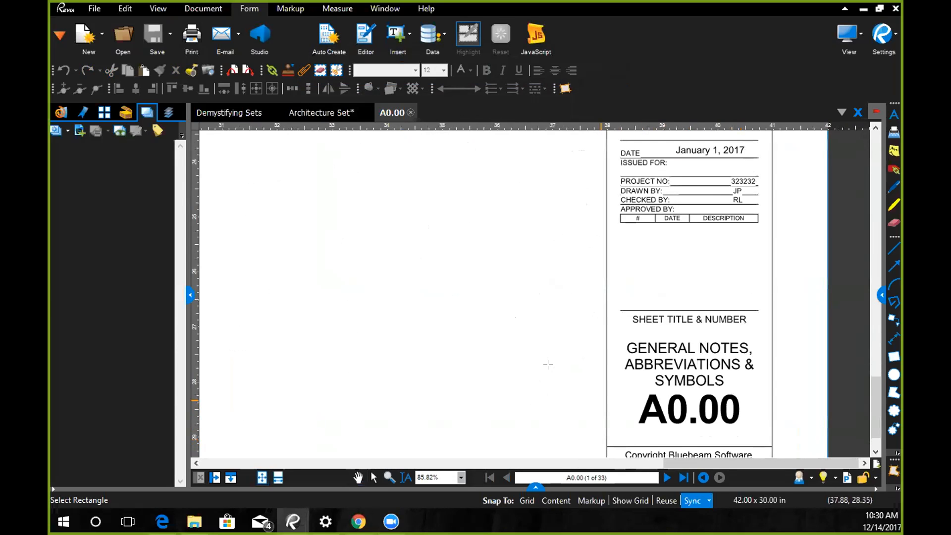
{"action": "left_click_drag", "start_coordinate": [608, 389], "coordinate": [771, 433]}
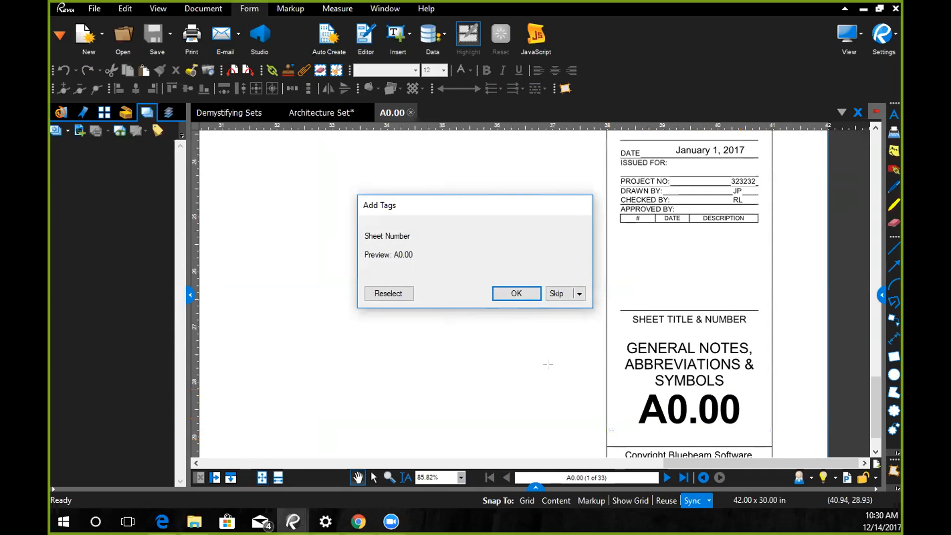
{"action": "left_click", "coordinate": [515, 294]}
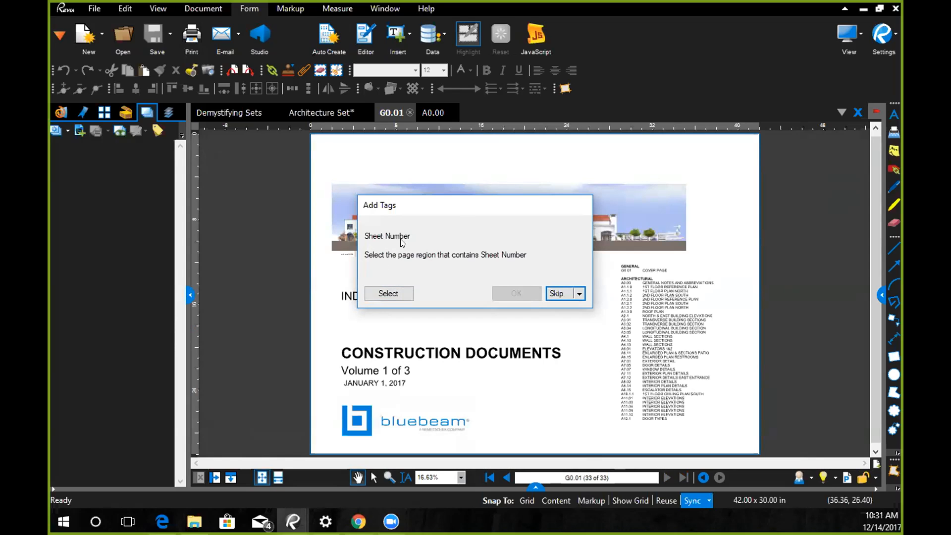
- Define the cover page's Sheet Number tag region around G0.01 in the drawing index
{"action": "left_click", "coordinate": [390, 294]}
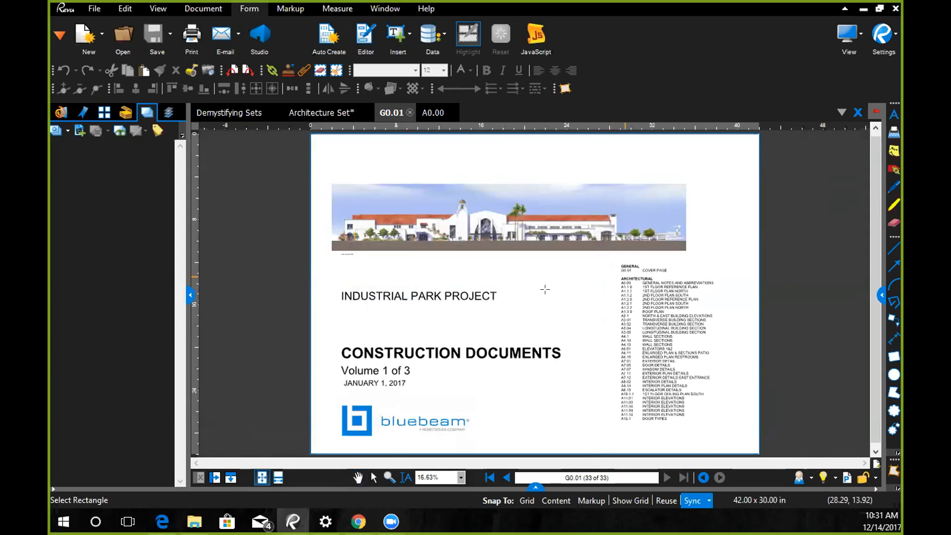
{"action": "scroll", "coordinate": [545, 289], "scroll_direction": "up", "scroll_amount": 1}
{"action": "scroll", "coordinate": [545, 289], "scroll_direction": "up", "scroll_amount": 4}
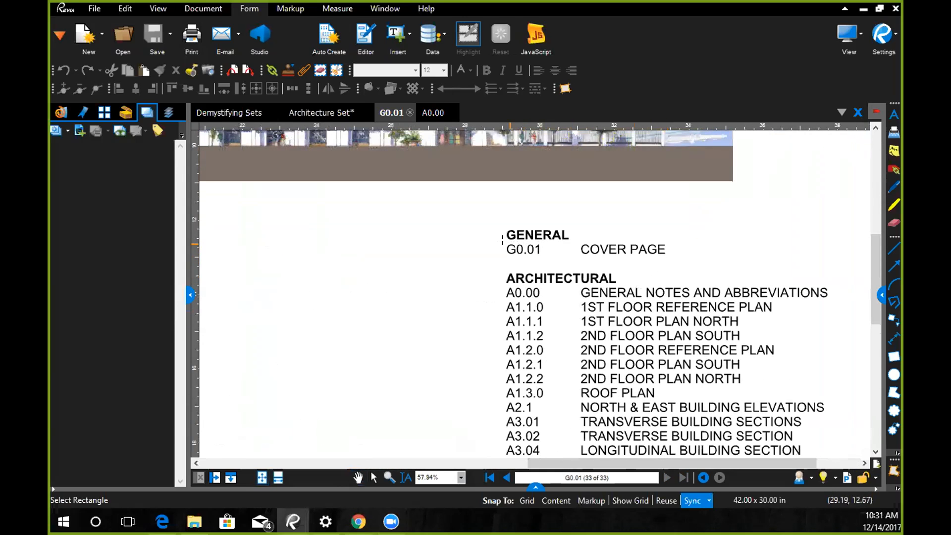
{"action": "left_click_drag", "start_coordinate": [501, 242], "coordinate": [569, 259]}
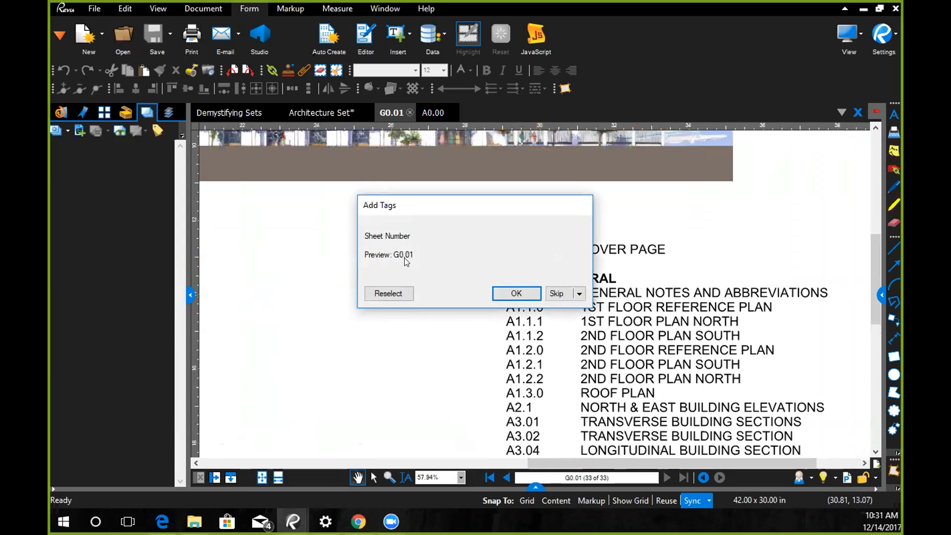
{"action": "left_click", "coordinate": [517, 294]}
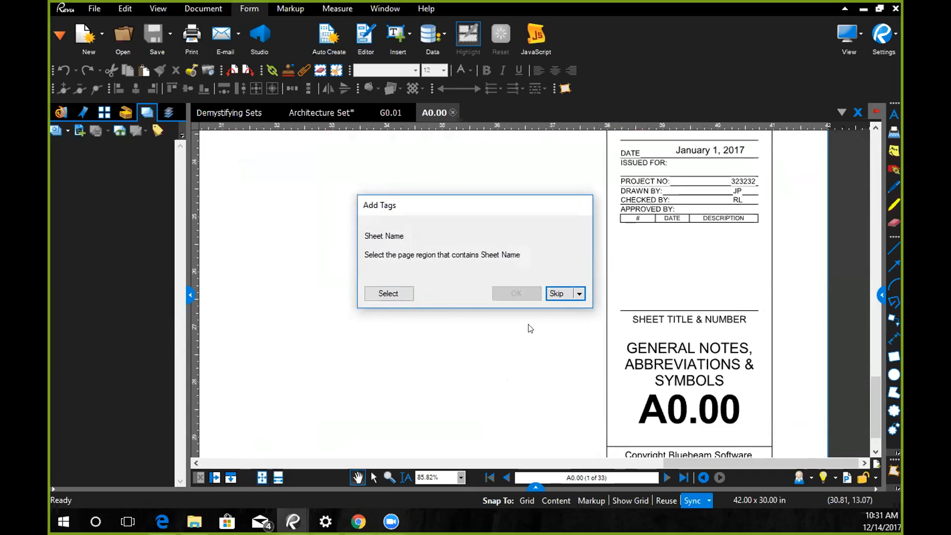
- Define the Sheet Name tag region around GENERAL NOTES, ABBREVIATIONS & SYMBOLS in the title block of sheet A0.00
{"action": "left_click", "coordinate": [388, 294]}
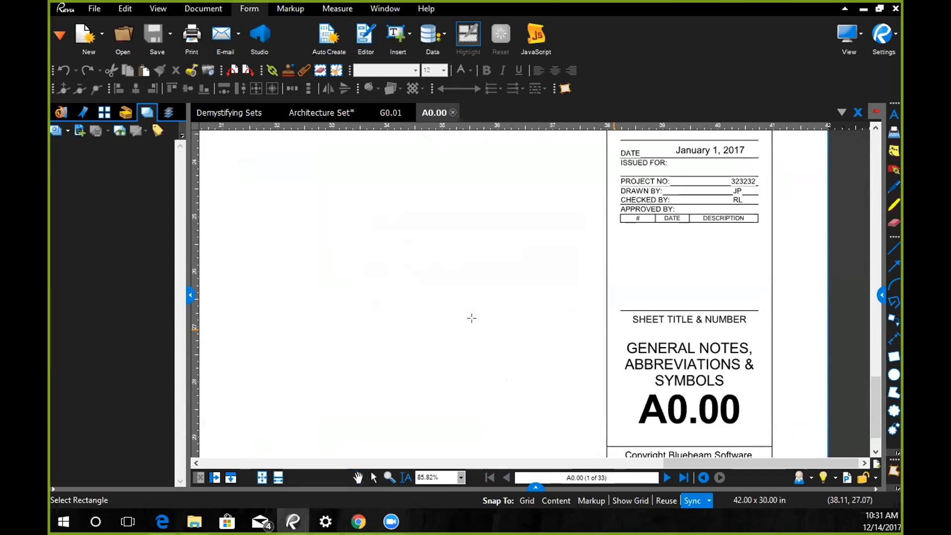
{"action": "left_click_drag", "start_coordinate": [608, 328], "coordinate": [769, 391]}
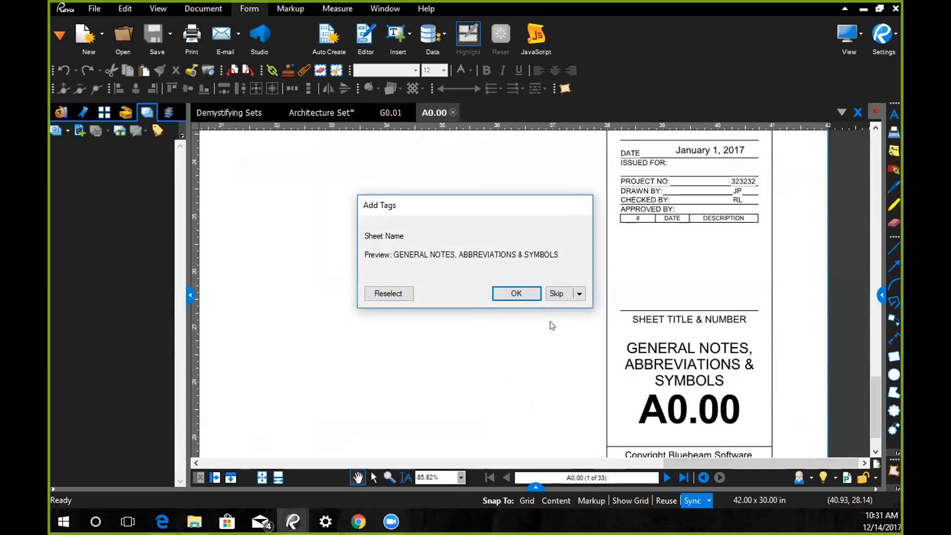
{"action": "left_click", "coordinate": [516, 294]}
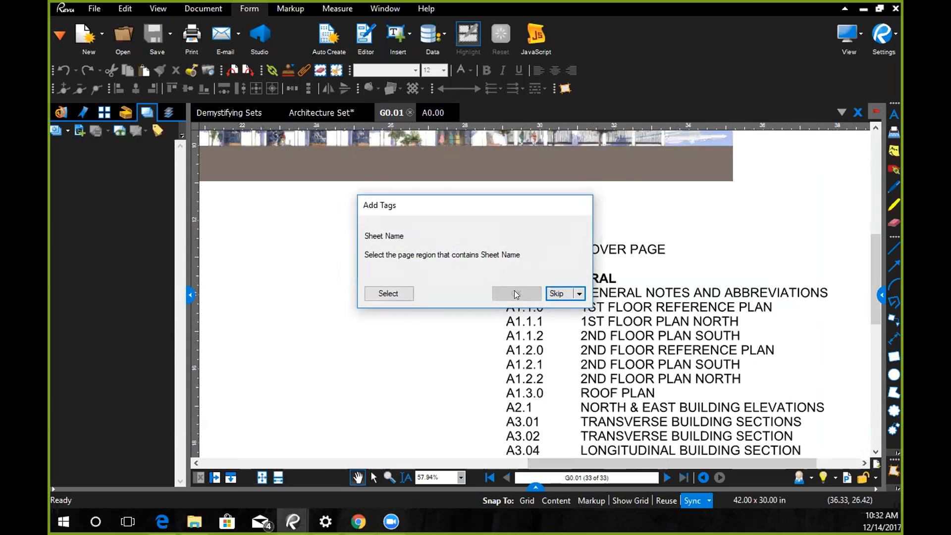
- Define the cover page's Sheet Name tag region around COVER PAGE in the drawing index
{"action": "left_click", "coordinate": [389, 294]}
{"action": "left_click_drag", "start_coordinate": [574, 239], "coordinate": [777, 262]}
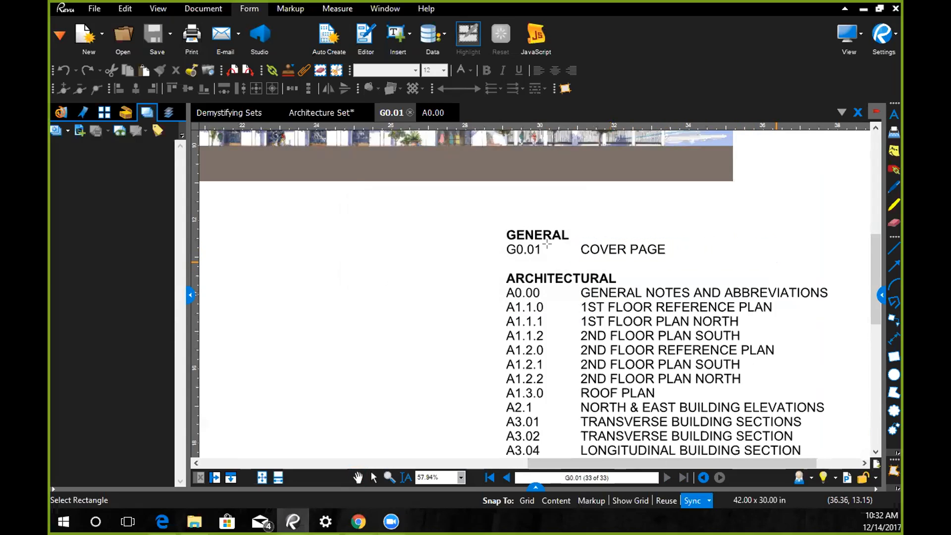
{"action": "left_click", "coordinate": [514, 292]}
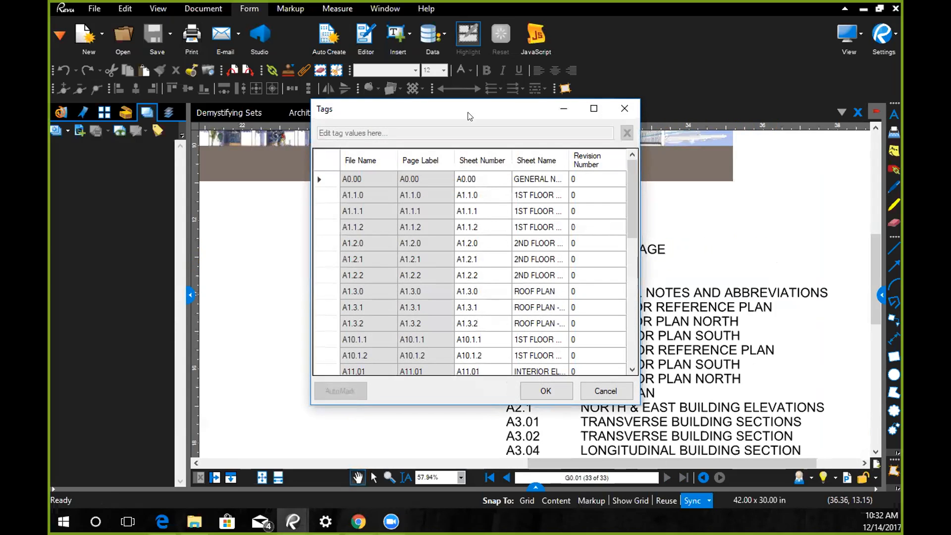
- Check and accept the tag values of all sheets, and browse the sheet thumbnails of the assembled set
{"action": "left_click_drag", "start_coordinate": [476, 108], "coordinate": [360, 77]}
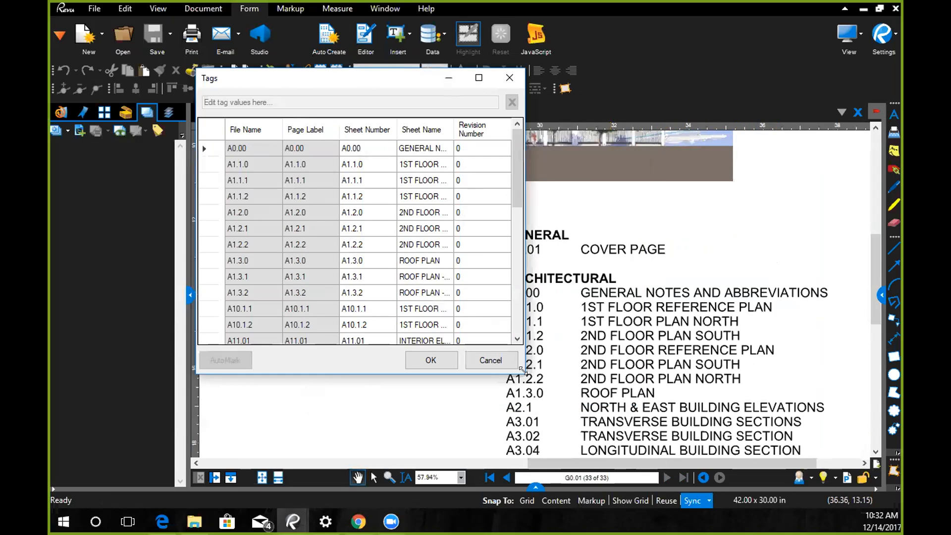
{"action": "left_click_drag", "start_coordinate": [521, 369], "coordinate": [754, 386]}
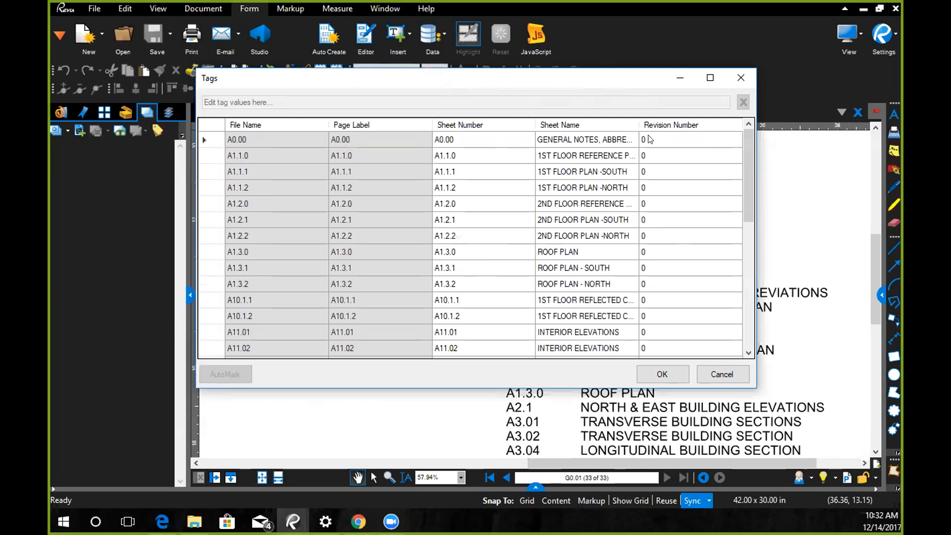
{"action": "scroll", "coordinate": [745, 172], "scroll_direction": "down", "scroll_amount": 4}
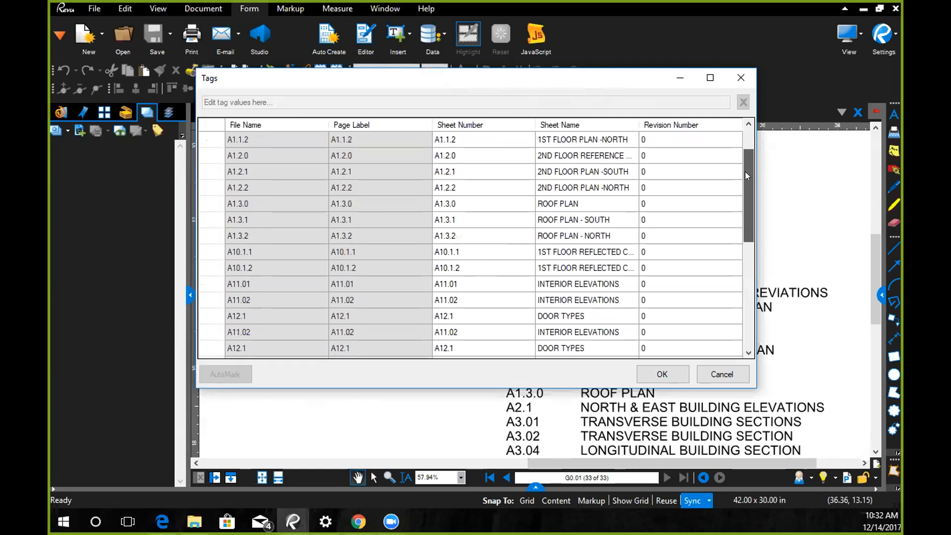
{"action": "left_click_drag", "start_coordinate": [747, 213], "coordinate": [739, 138]}
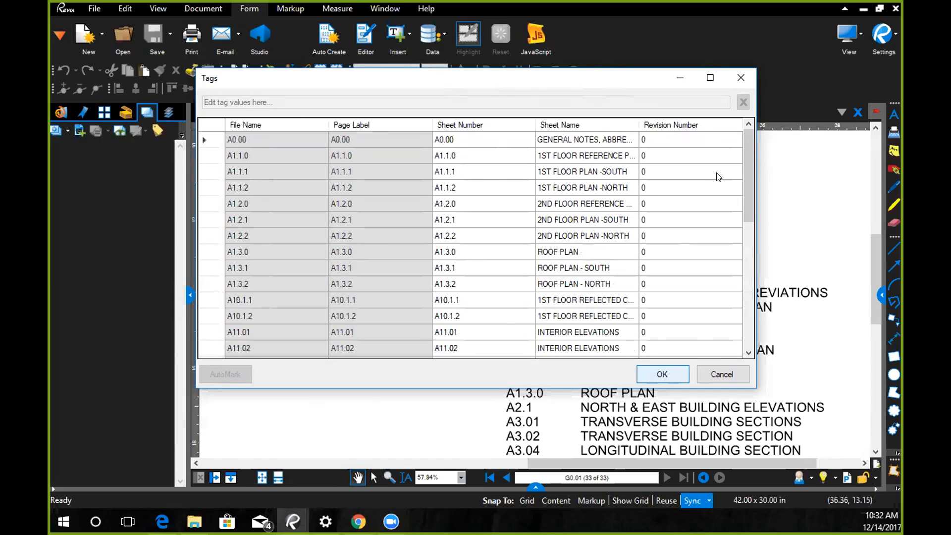
{"action": "key", "text": "Return"}
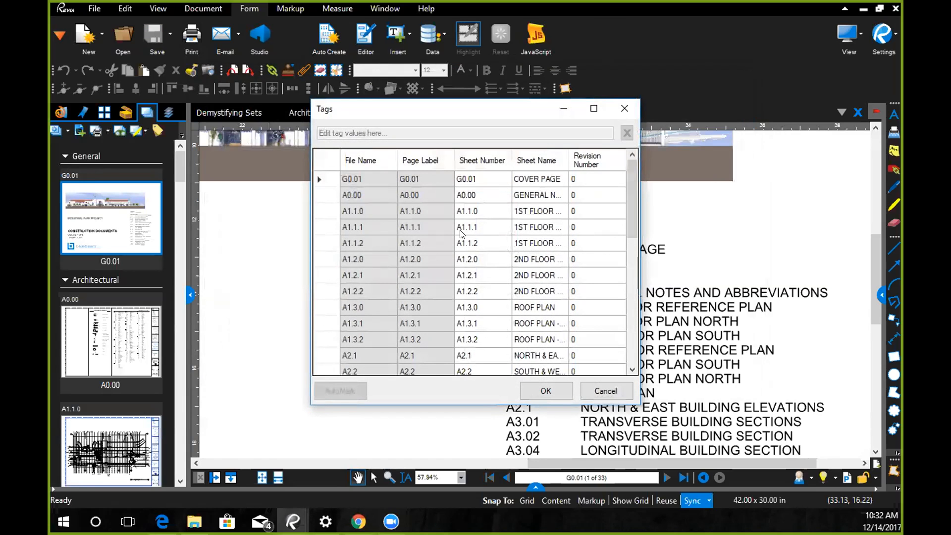
{"action": "left_click", "coordinate": [545, 391]}
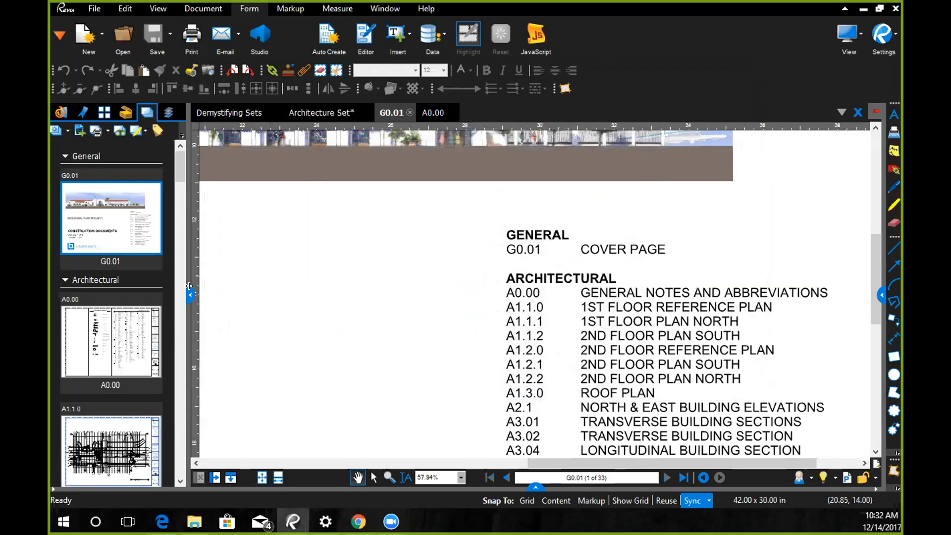
{"action": "mouse_move", "coordinate": [177, 164]}
{"action": "left_mouse_down"}
{"action": "mouse_move", "coordinate": [178, 175]}
{"action": "mouse_move", "coordinate": [175, 165]}
{"action": "left_mouse_up"}
{"action": "scroll", "coordinate": [134, 317], "scroll_direction": "down", "scroll_amount": 10}
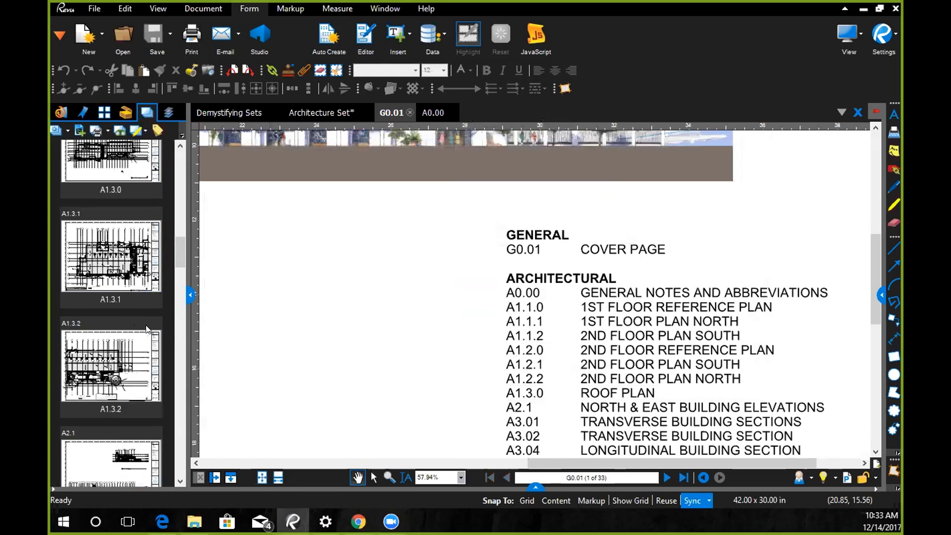
- View sheets A1.3.1, A1.3.2 and A1.3.0 from the assembled set, and compare the set's thumbnails with the open file's page thumbnails
{"action": "left_click", "coordinate": [99, 253]}
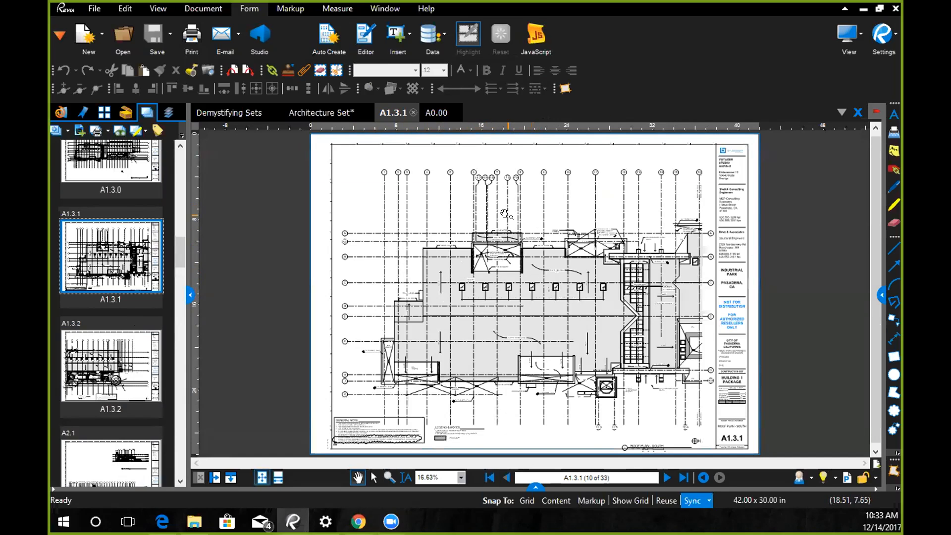
{"action": "left_click", "coordinate": [97, 371]}
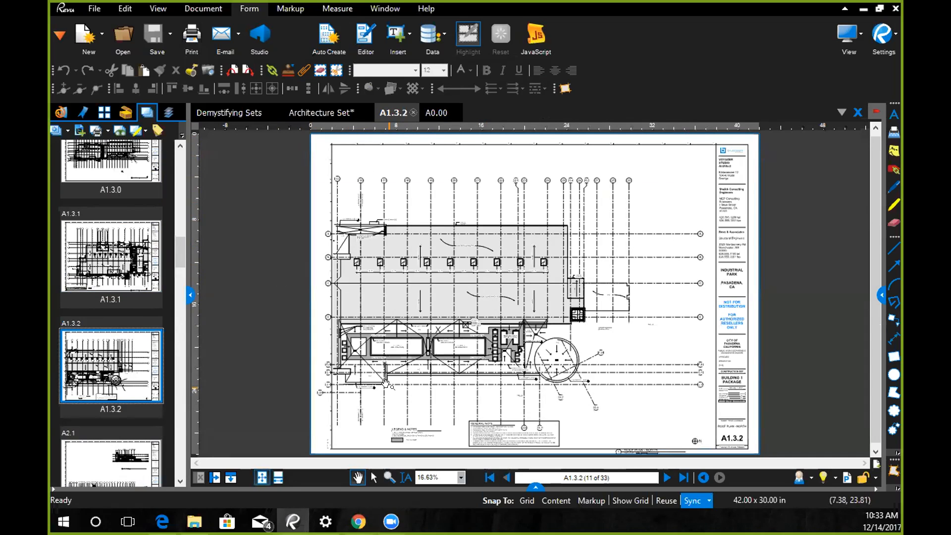
{"action": "left_click", "coordinate": [126, 275]}
{"action": "left_click", "coordinate": [104, 173]}
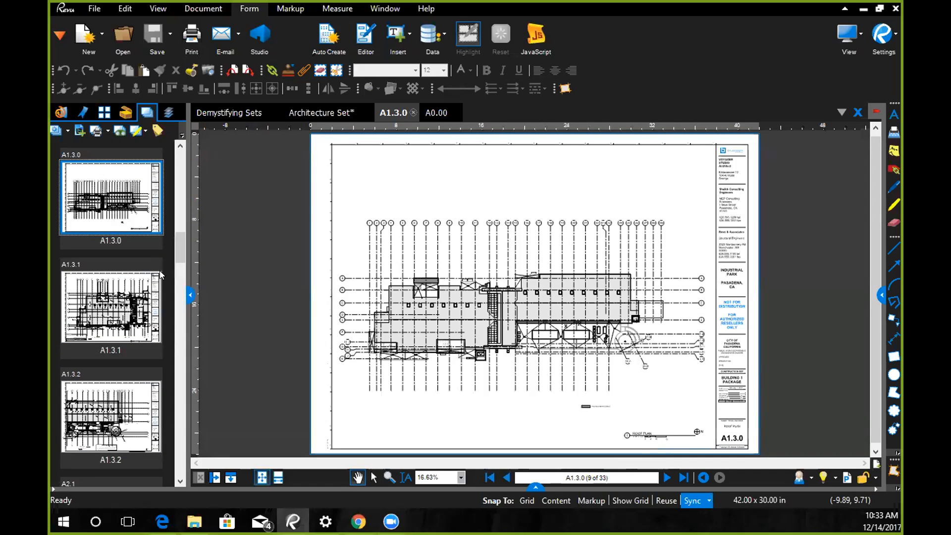
{"action": "left_click", "coordinate": [112, 303]}
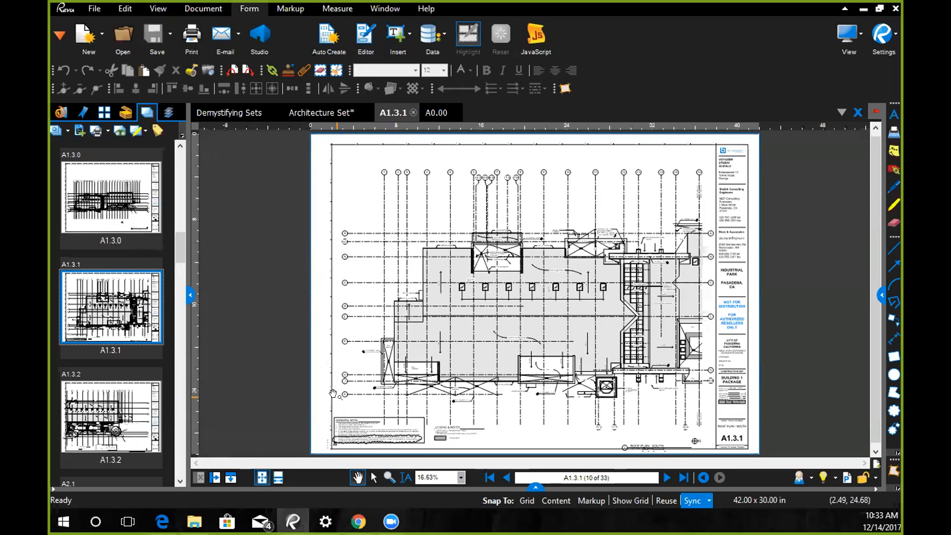
{"action": "left_click_drag", "start_coordinate": [178, 239], "coordinate": [179, 153]}
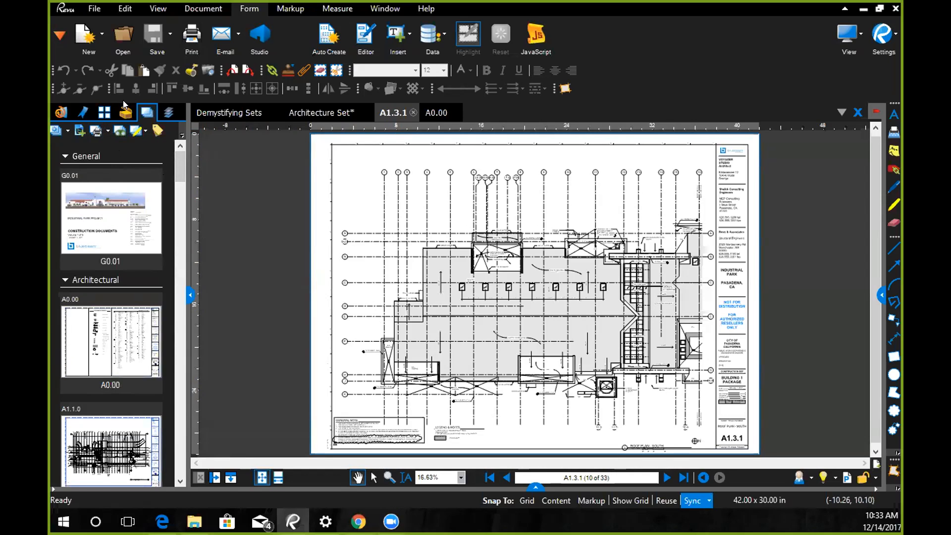
{"action": "left_click", "coordinate": [104, 112]}
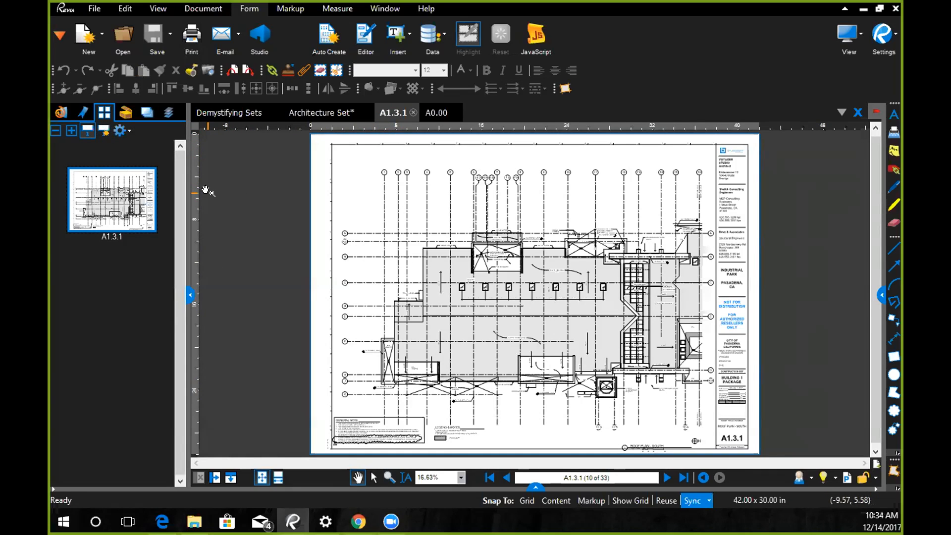
{"action": "left_click", "coordinate": [146, 113]}
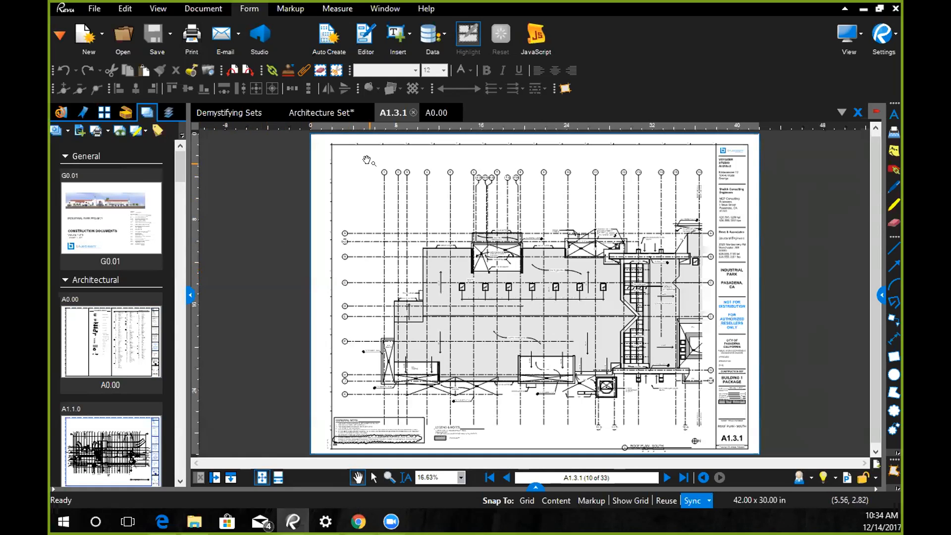
- Close the open sheets A1.3.1 and A0.00 as well as the Architecture Set document
{"action": "left_click", "coordinate": [413, 113]}
{"action": "left_click", "coordinate": [413, 112]}
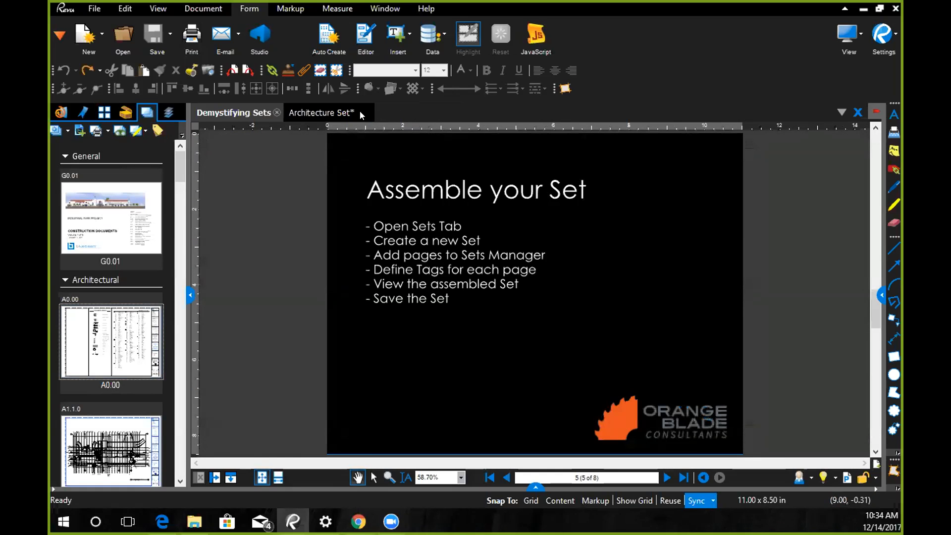
{"action": "left_click", "coordinate": [317, 112]}
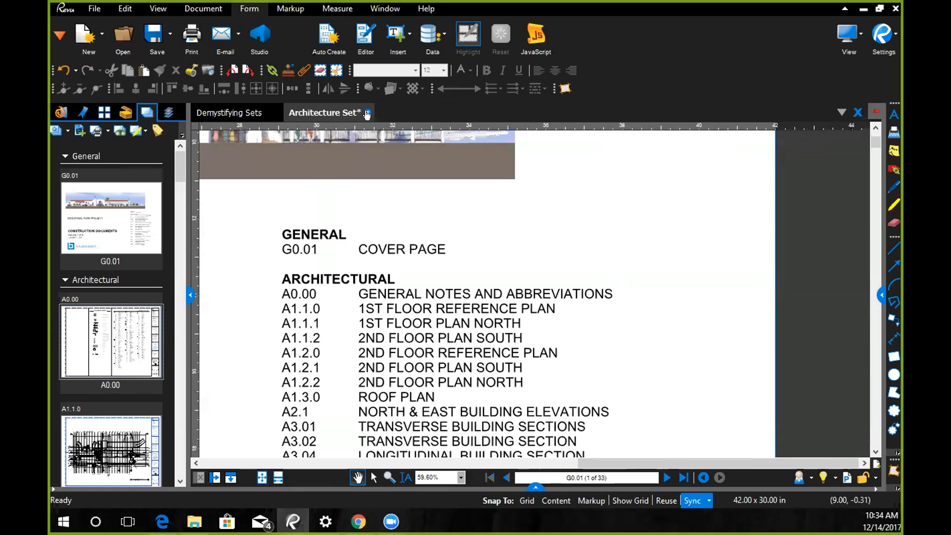
{"action": "left_click", "coordinate": [368, 114]}
{"action": "left_click", "coordinate": [534, 320]}
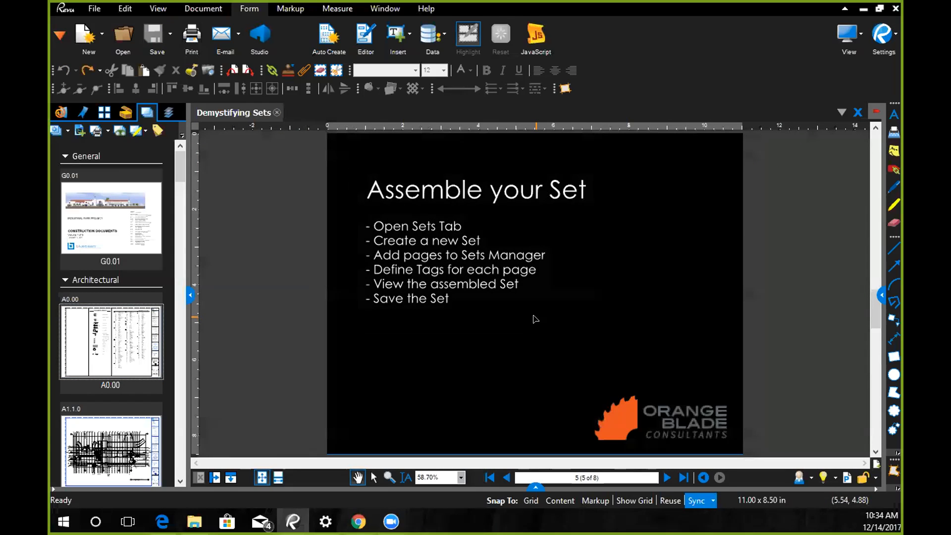
- Save the assembled set as Orange Blade Set in the Sets Exercise folder
{"action": "left_click", "coordinate": [65, 131]}
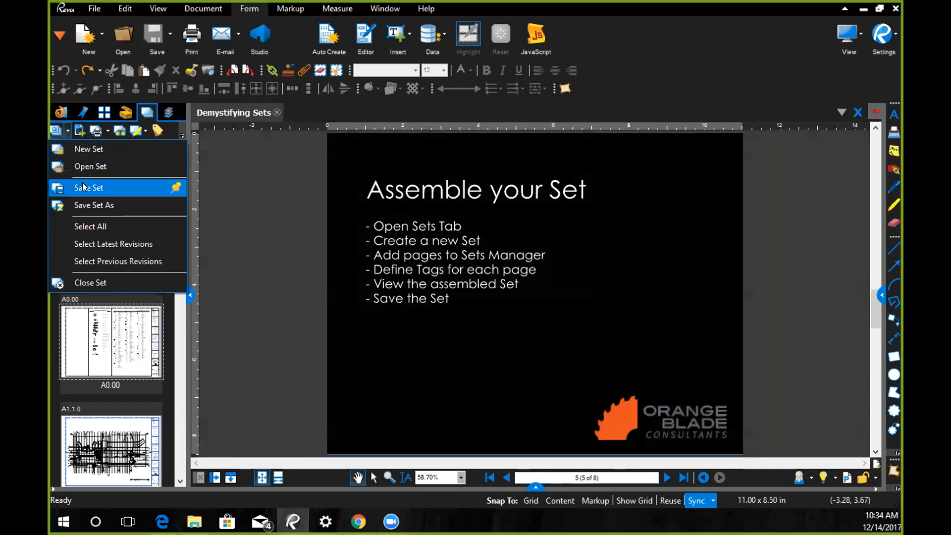
{"action": "left_click", "coordinate": [92, 205]}
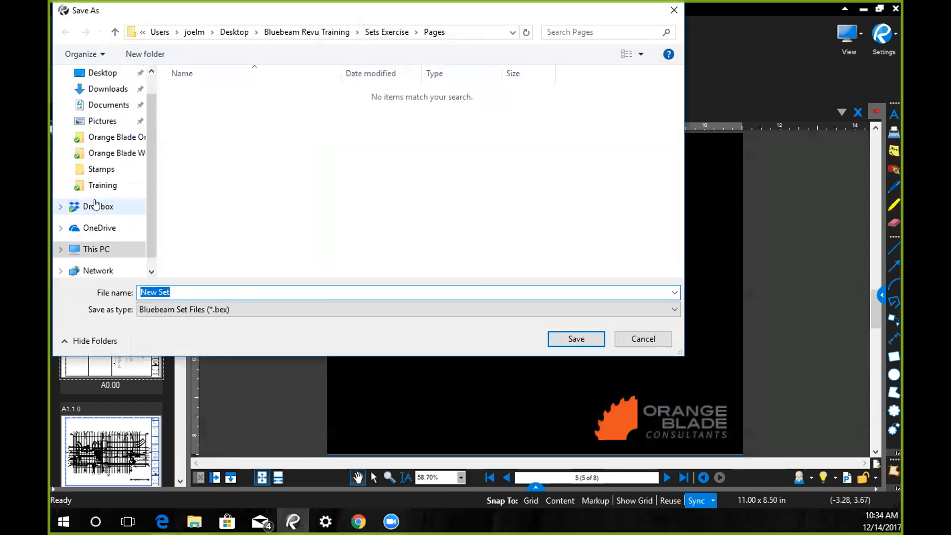
{"action": "left_click", "coordinate": [365, 32]}
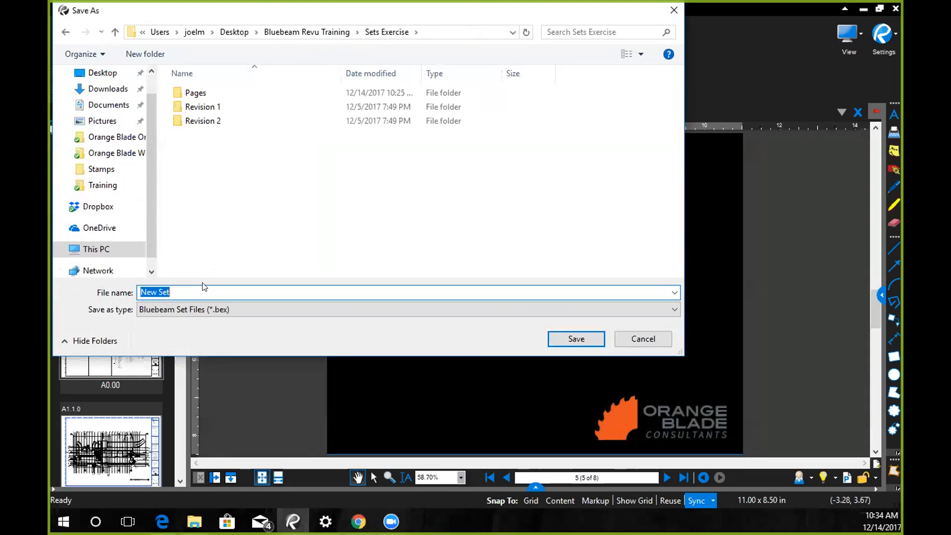
{"action": "type", "text": "Orange b"}
{"action": "key", "text": "BackSpace"}
{"action": "type", "text": "B"}
{"action": "key", "text": "BackSpace"}
{"action": "type", "text": "Blade Set"}
{"action": "key", "text": "Return"}
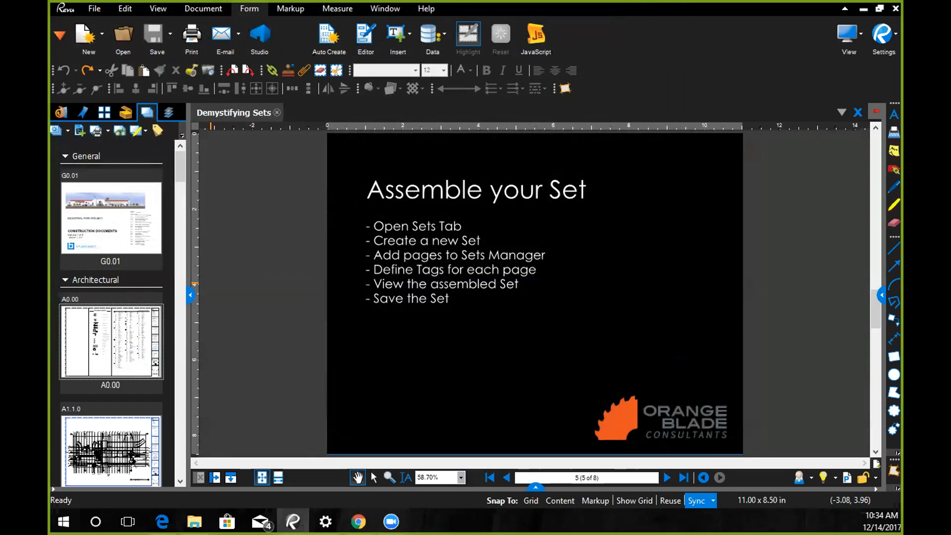
- Switch to File Explorer and check the Sets Exercise folder for the saved set file, and return to Revu
{"action": "mouse_move", "coordinate": [195, 522]}
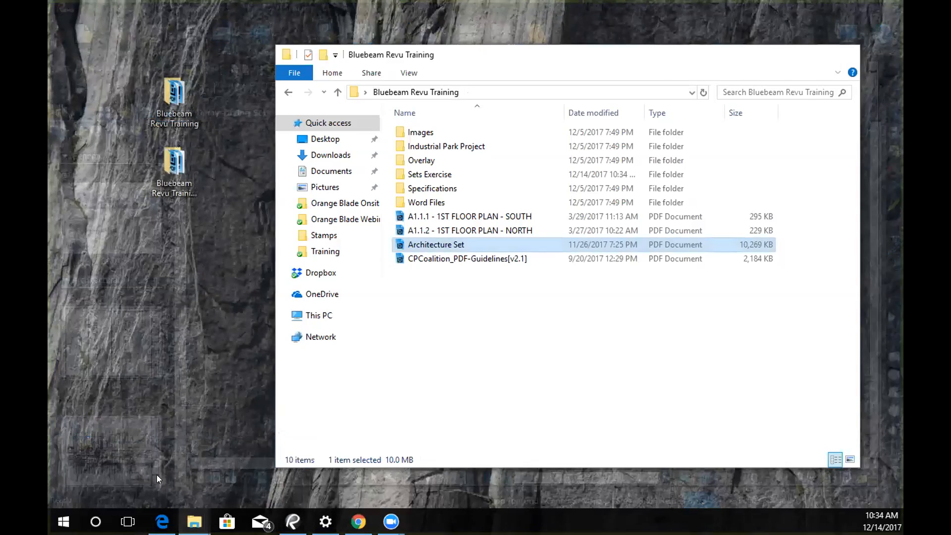
{"action": "left_click", "coordinate": [157, 474]}
{"action": "double_click", "coordinate": [430, 175]}
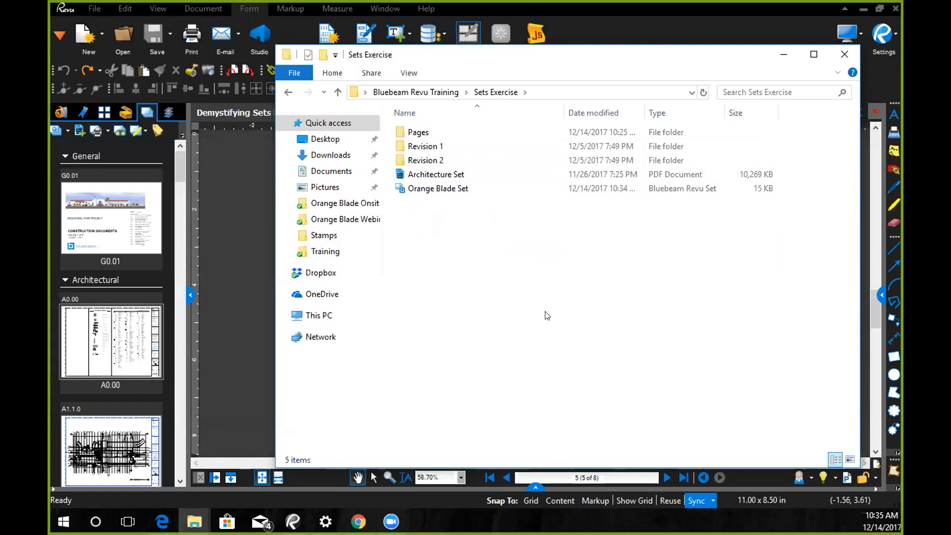
{"action": "left_click", "coordinate": [786, 55]}
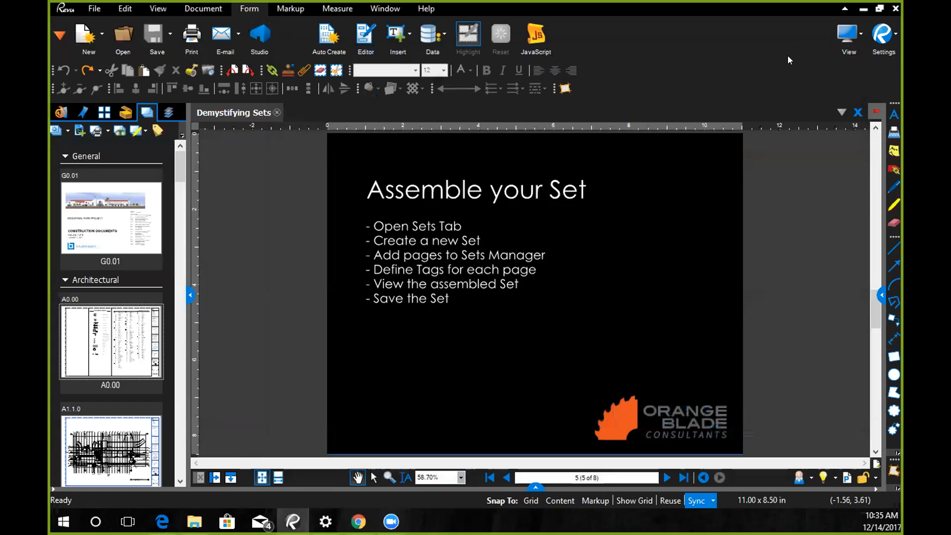
- Add the Revision 1 folder from Sets Exercise to Orange Blade Set and check the added files in the set's file list
{"action": "left_click", "coordinate": [875, 432]}
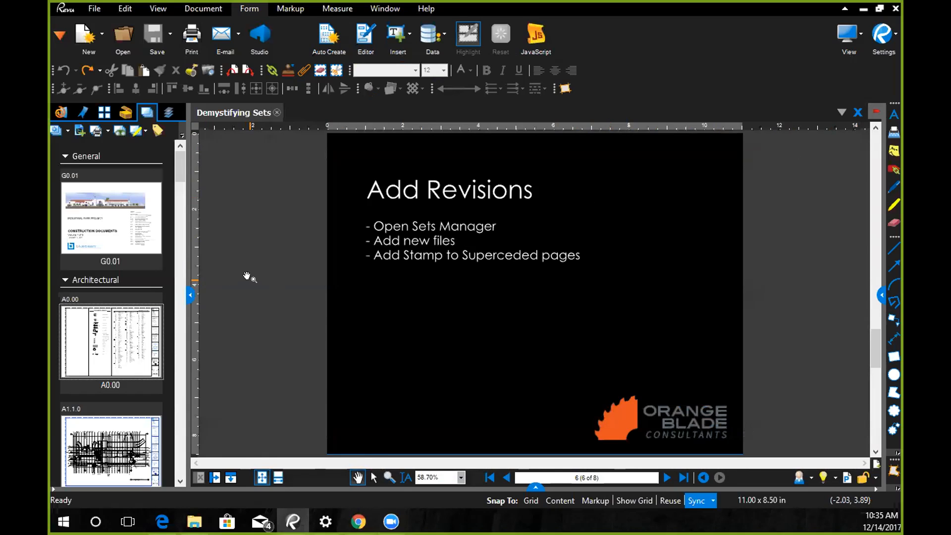
{"action": "left_click", "coordinate": [56, 132]}
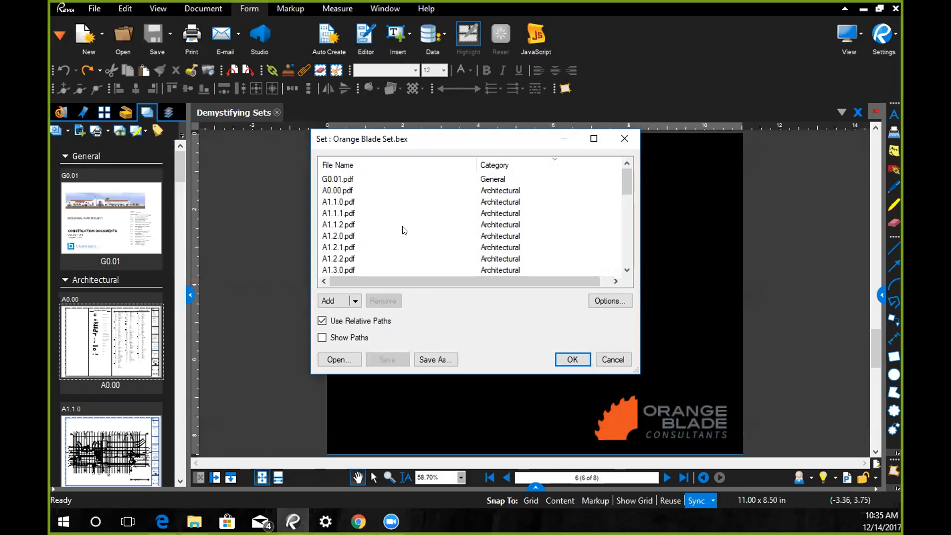
{"action": "left_click", "coordinate": [356, 302]}
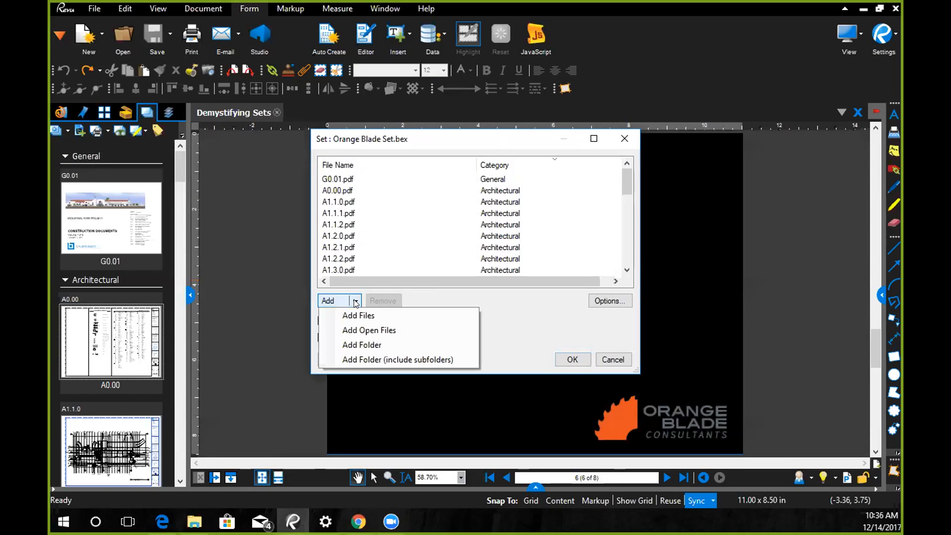
{"action": "left_click", "coordinate": [368, 344]}
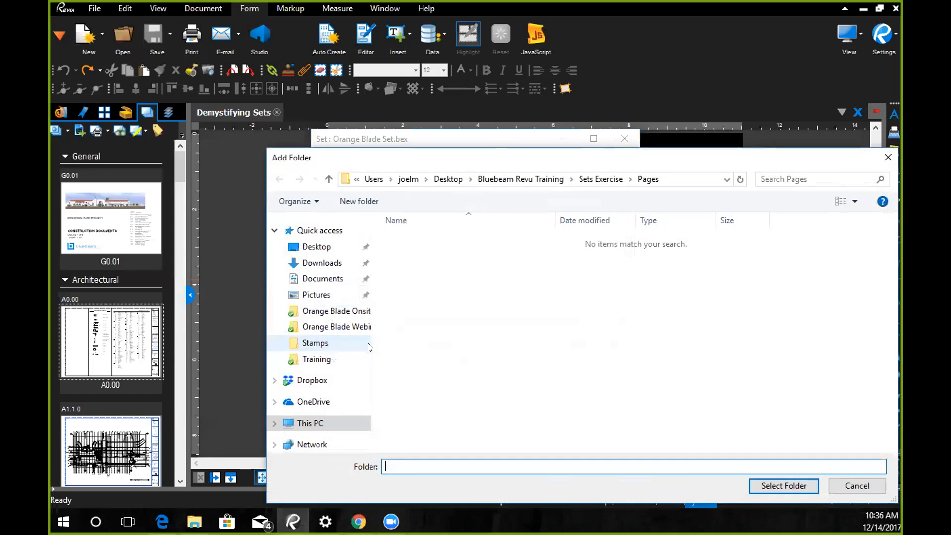
{"action": "left_click", "coordinate": [601, 179]}
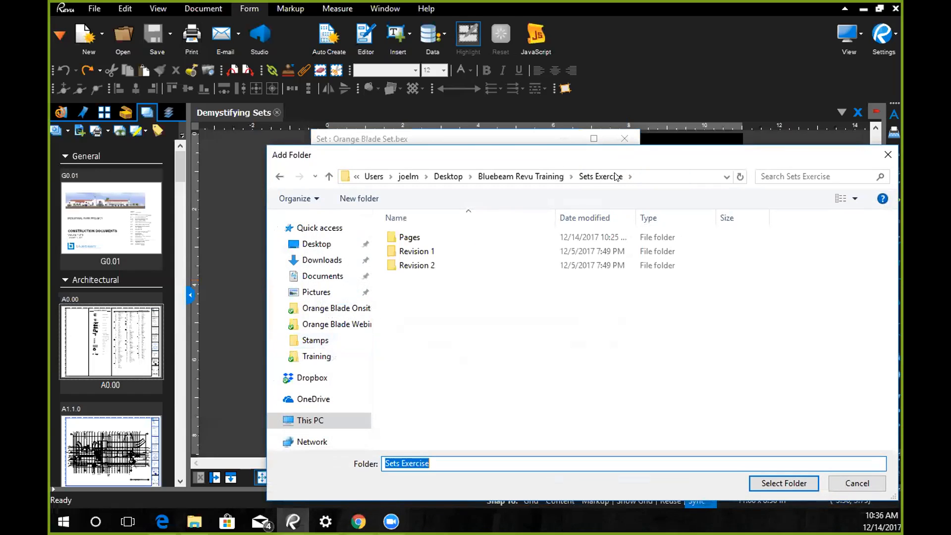
{"action": "left_click", "coordinate": [425, 253]}
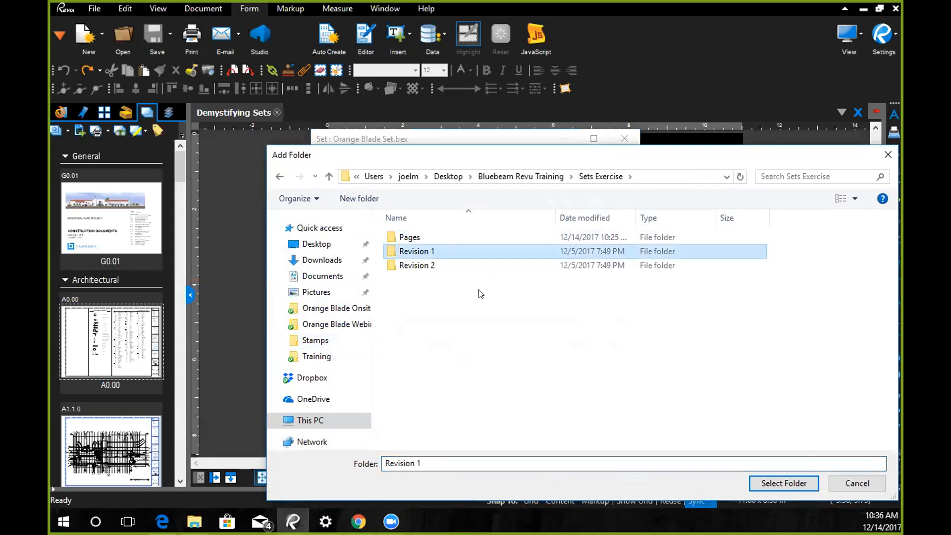
{"action": "left_click", "coordinate": [782, 483]}
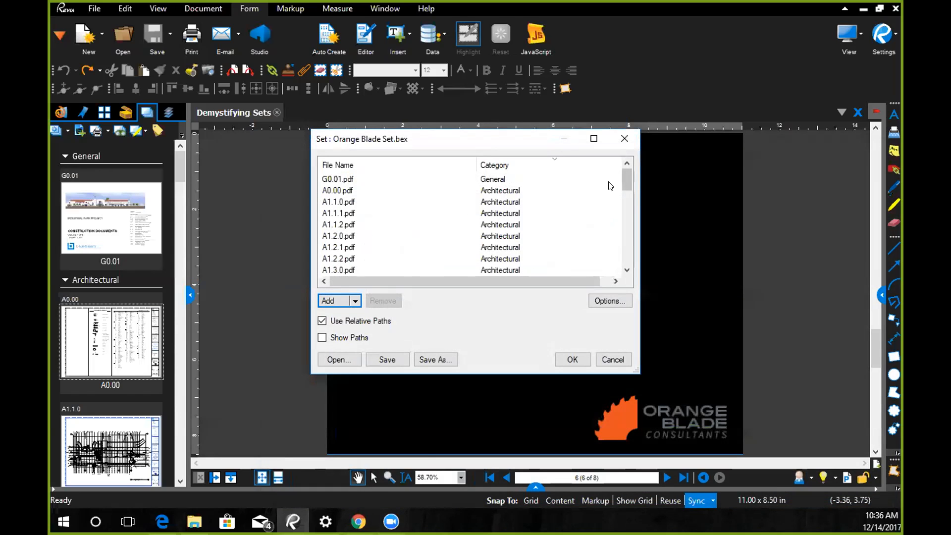
{"action": "left_click_drag", "start_coordinate": [625, 185], "coordinate": [626, 257]}
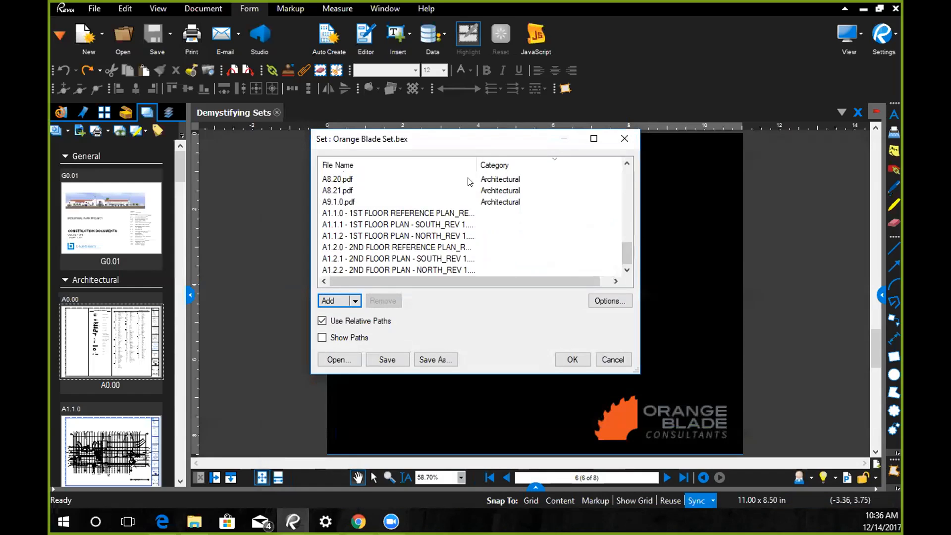
{"action": "left_click_drag", "start_coordinate": [473, 161], "coordinate": [543, 161]}
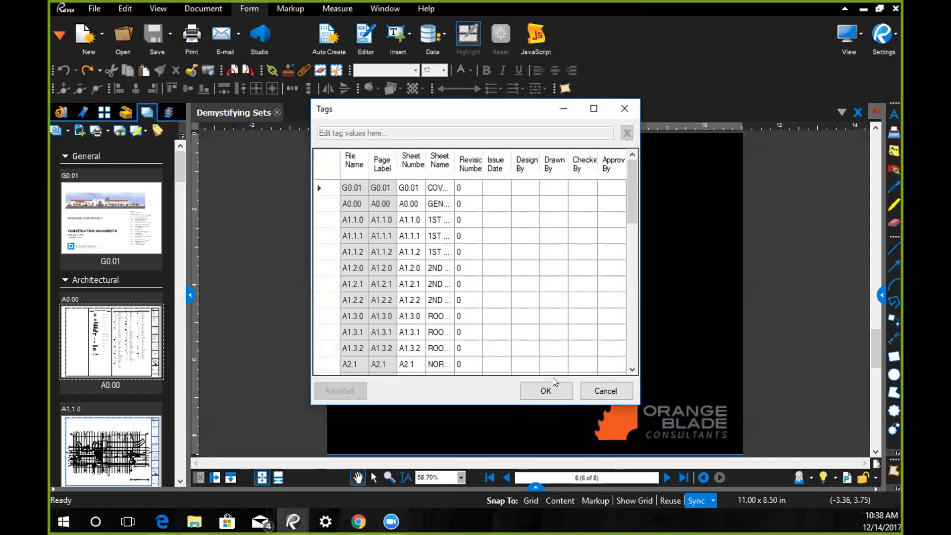
- Review the tag values of the Revision 1 sheets with the tag table enlarged and its columns widened, and accept them
{"action": "scroll", "coordinate": [631, 204], "scroll_direction": "down", "scroll_amount": 10}
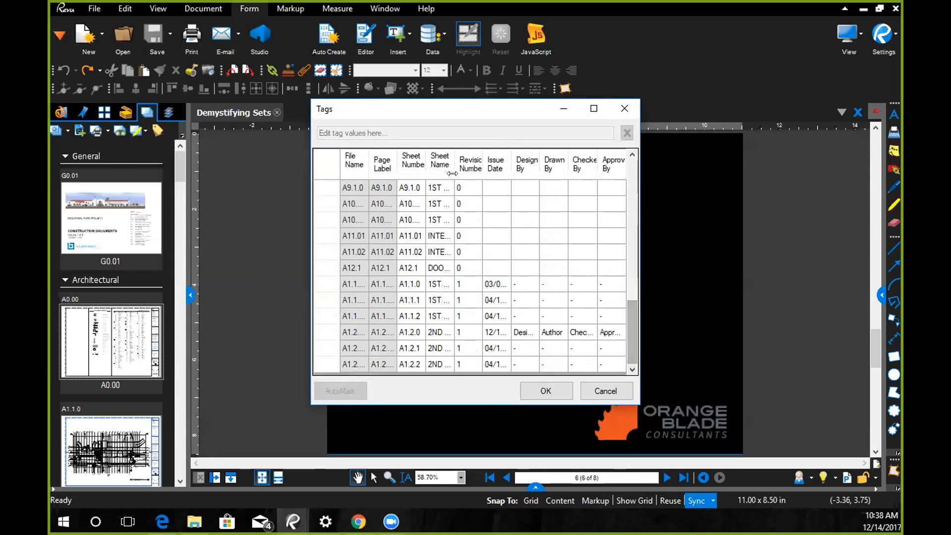
{"action": "left_click_drag", "start_coordinate": [424, 162], "coordinate": [496, 164]}
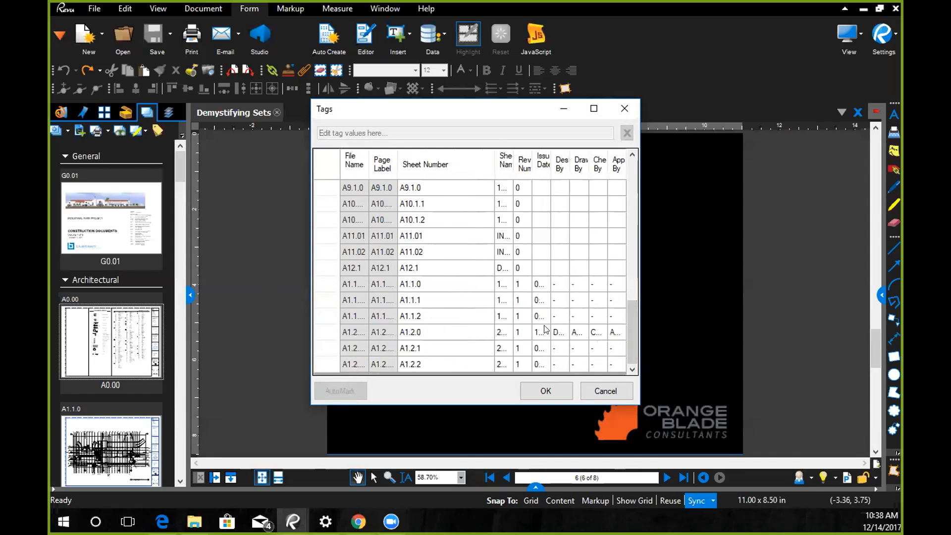
{"action": "left_click_drag", "start_coordinate": [640, 278], "coordinate": [820, 278]}
{"action": "left_click_drag", "start_coordinate": [591, 157], "coordinate": [633, 161]}
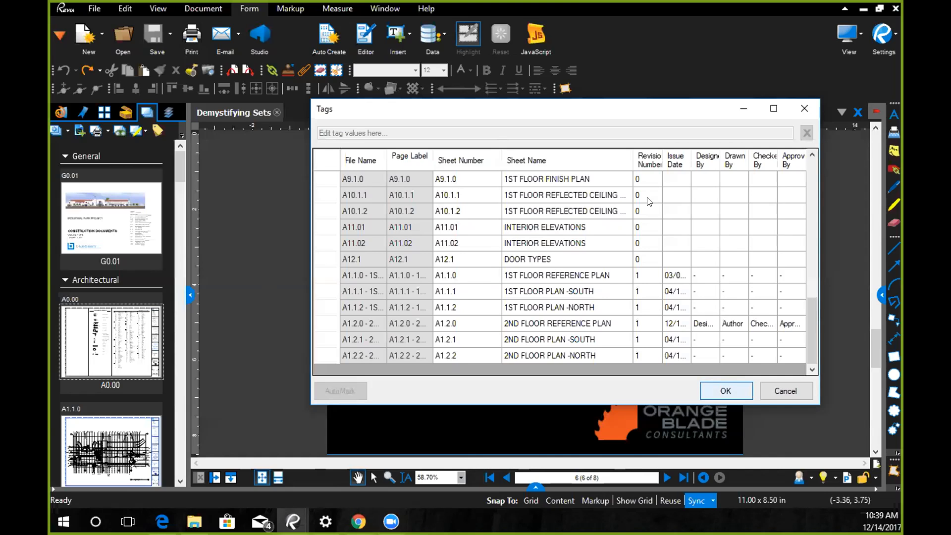
{"action": "key", "text": "Return"}
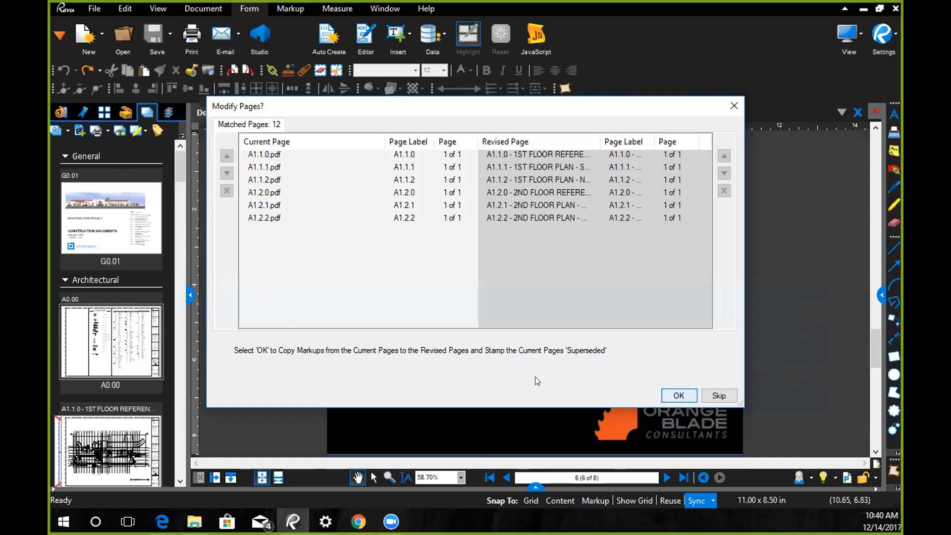
- Copy the markups to the matched revised pages, stamp the current pages Superseded, and look over the set's tags
{"action": "key", "text": "Return"}
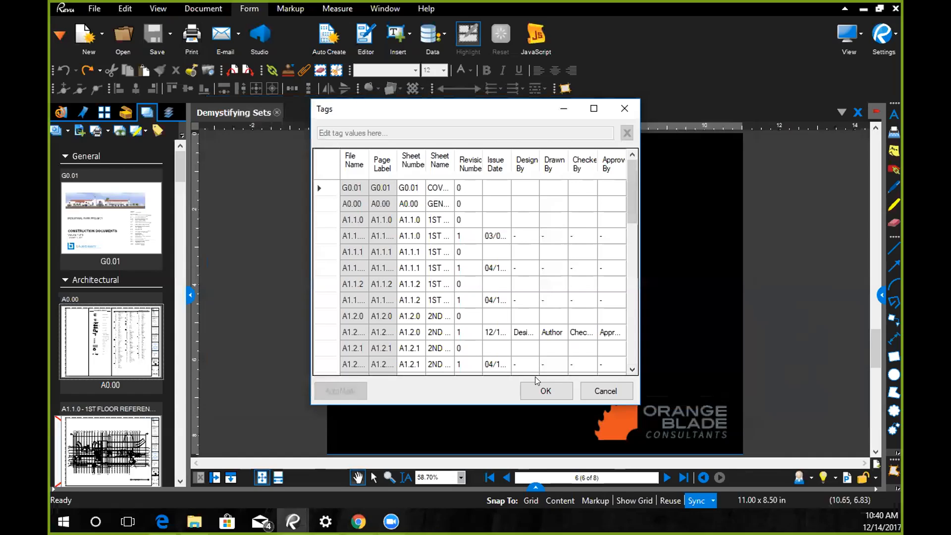
{"action": "left_click_drag", "start_coordinate": [640, 277], "coordinate": [752, 277]}
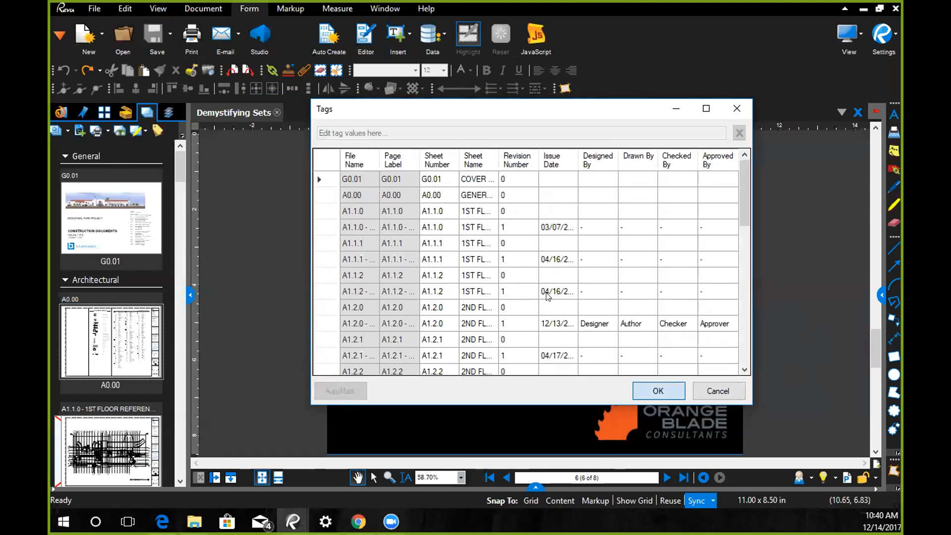
{"action": "key", "text": "Escape"}
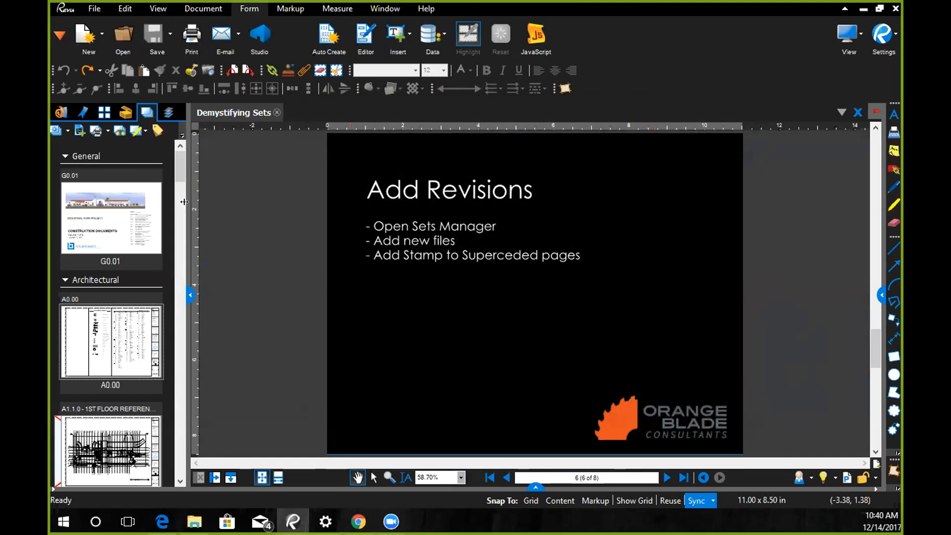
- Enlarge the set's sheet thumbnails and open sheet A0.00
{"action": "left_click_drag", "start_coordinate": [184, 201], "coordinate": [205, 203]}
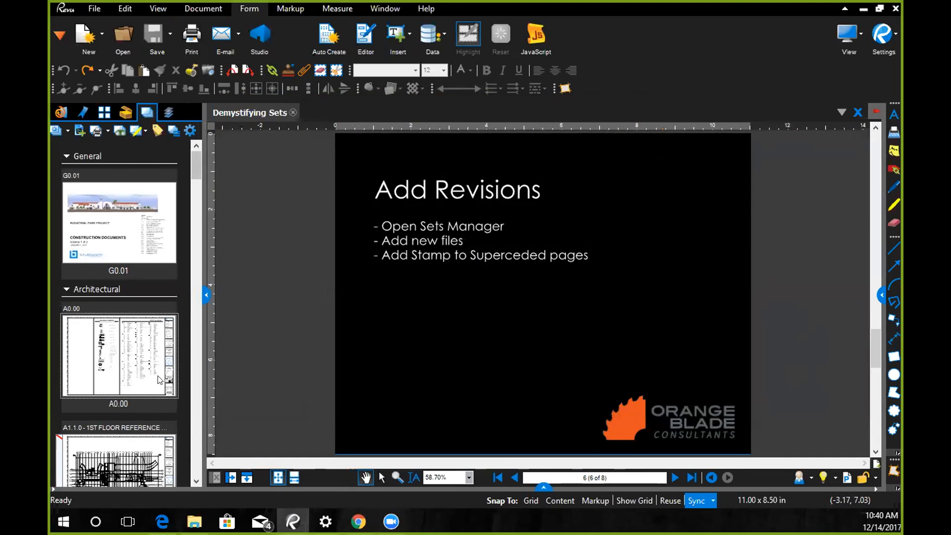
{"action": "left_click", "coordinate": [135, 361]}
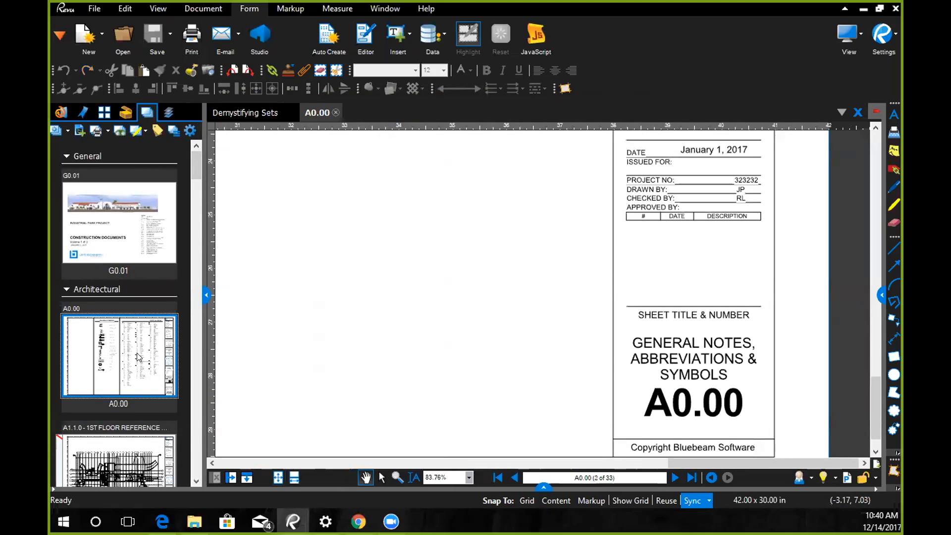
- Fit sheet A0.00 to the window and open the Revision 1 sheet of the A1.1.0 1st floor reference plan
{"action": "key", "text": "ctrl+0"}
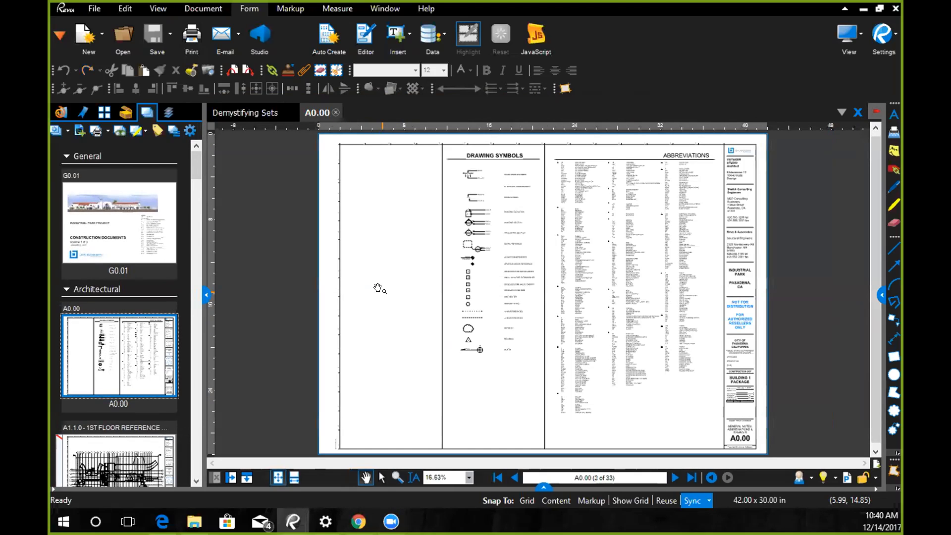
{"action": "left_click", "coordinate": [197, 481]}
{"action": "left_click", "coordinate": [197, 481]}
{"action": "left_click", "coordinate": [196, 481]}
{"action": "left_click", "coordinate": [196, 482]}
{"action": "left_click", "coordinate": [196, 481]}
{"action": "left_click", "coordinate": [196, 481]}
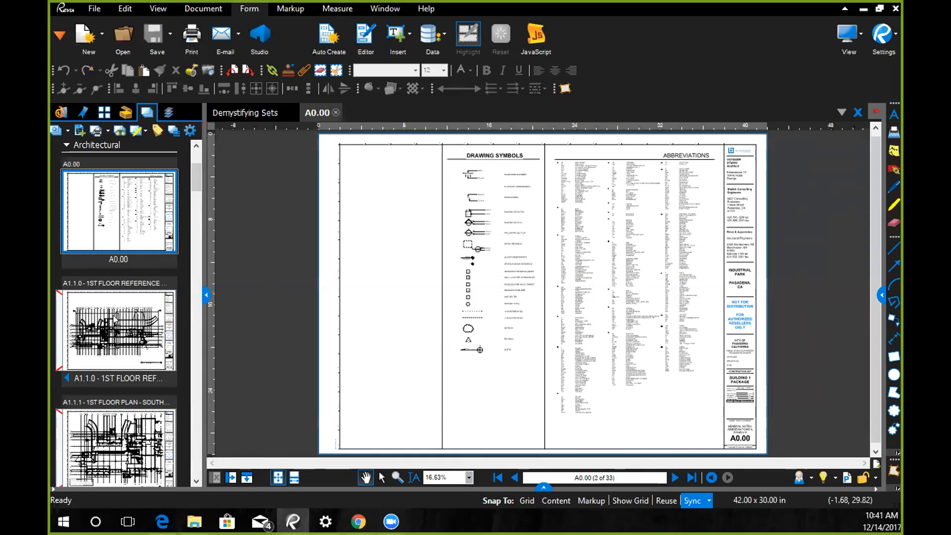
{"action": "left_click", "coordinate": [114, 317]}
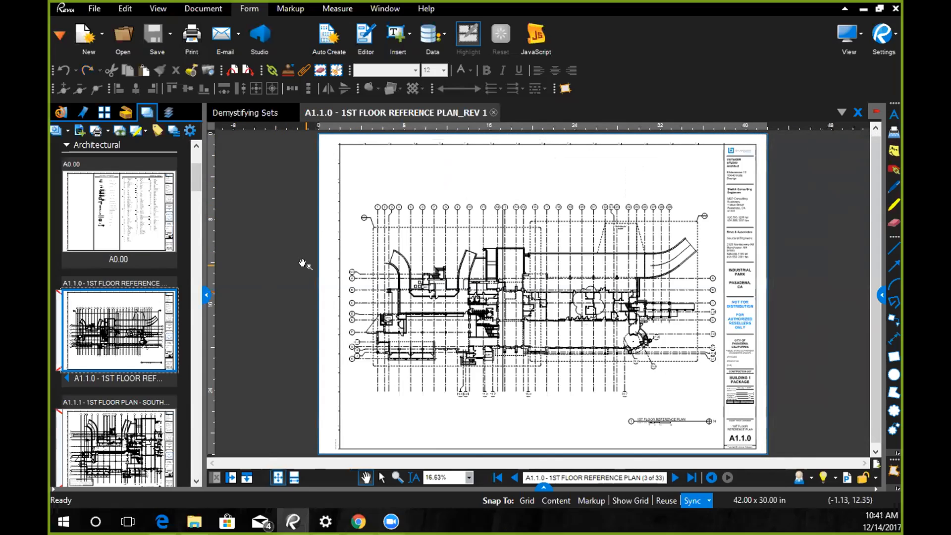
- Flip the A1.1.0 thumbnail between its revisions, open the superseded original sheet and select its Superseded stamp
{"action": "left_click", "coordinate": [65, 380]}
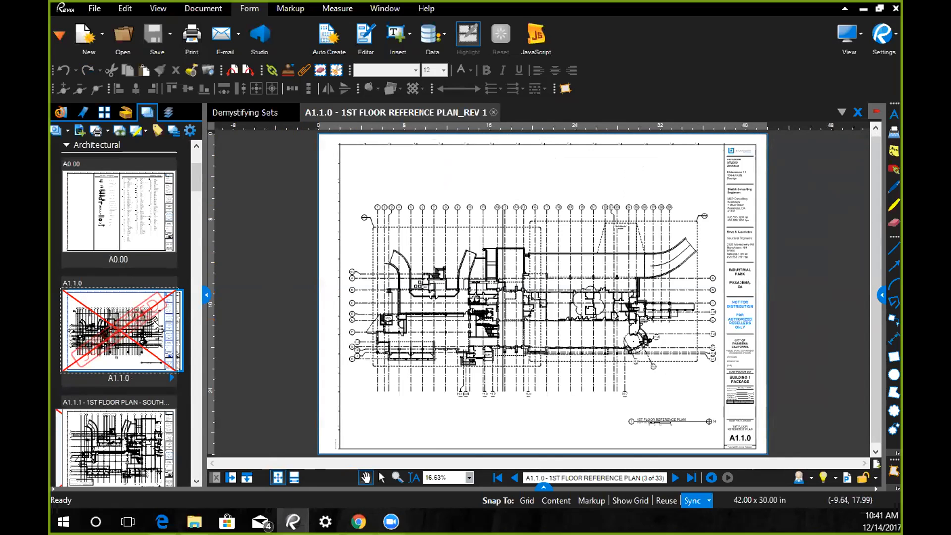
{"action": "left_click", "coordinate": [171, 379]}
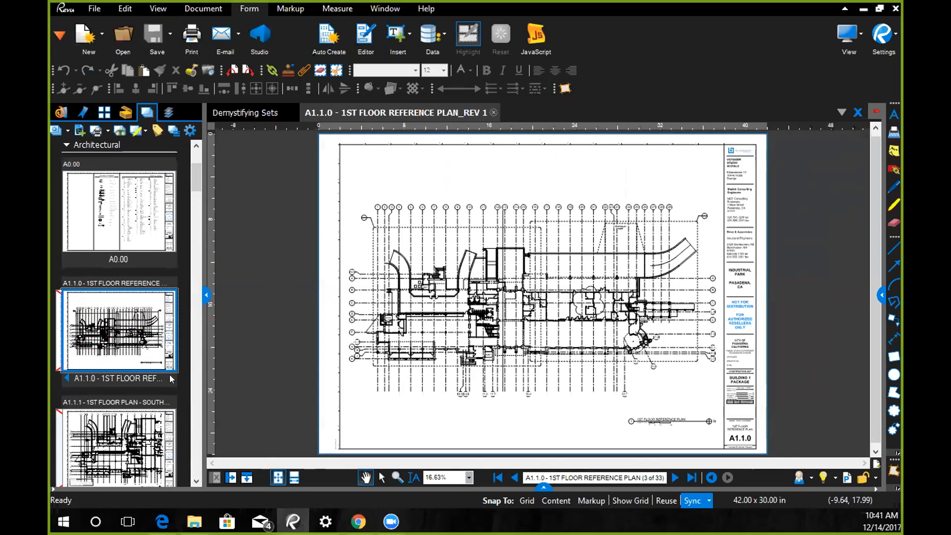
{"action": "left_click", "coordinate": [66, 379]}
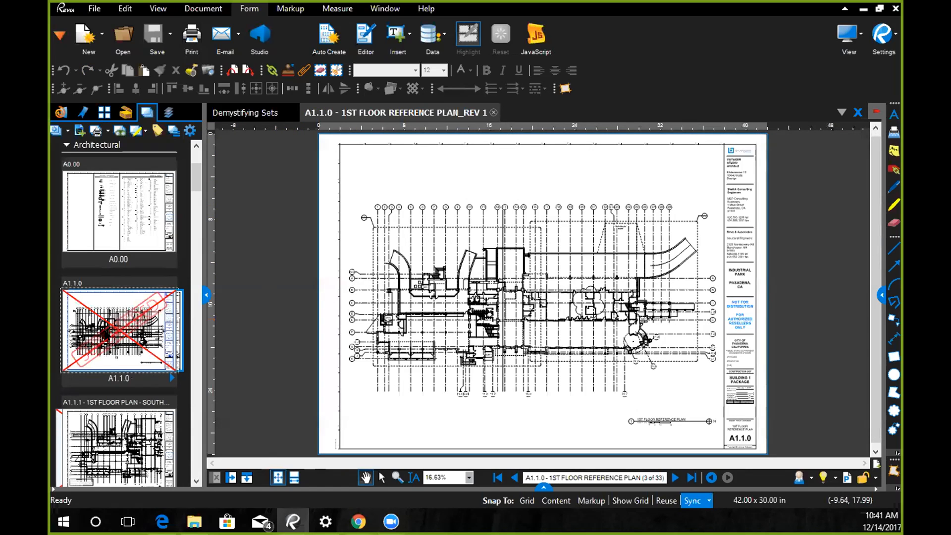
{"action": "left_click", "coordinate": [119, 331]}
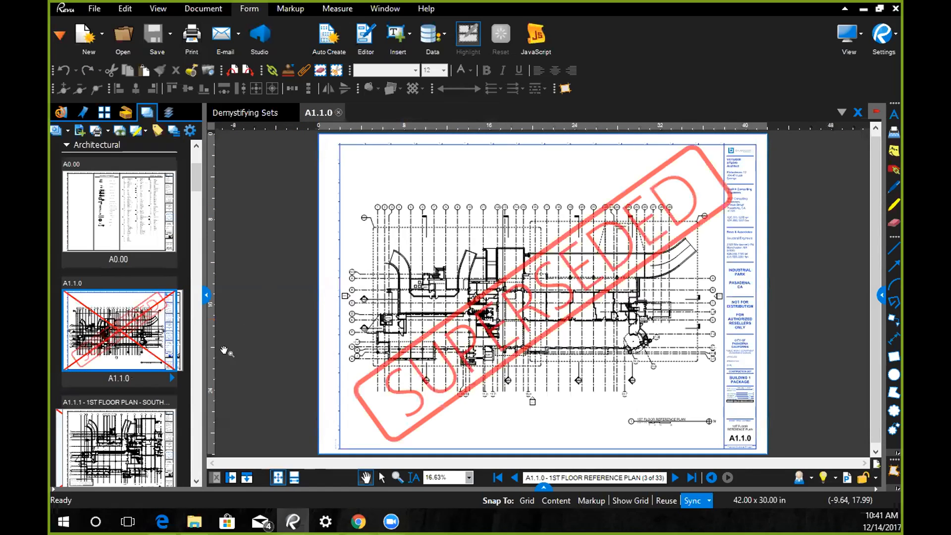
{"action": "left_click", "coordinate": [468, 384]}
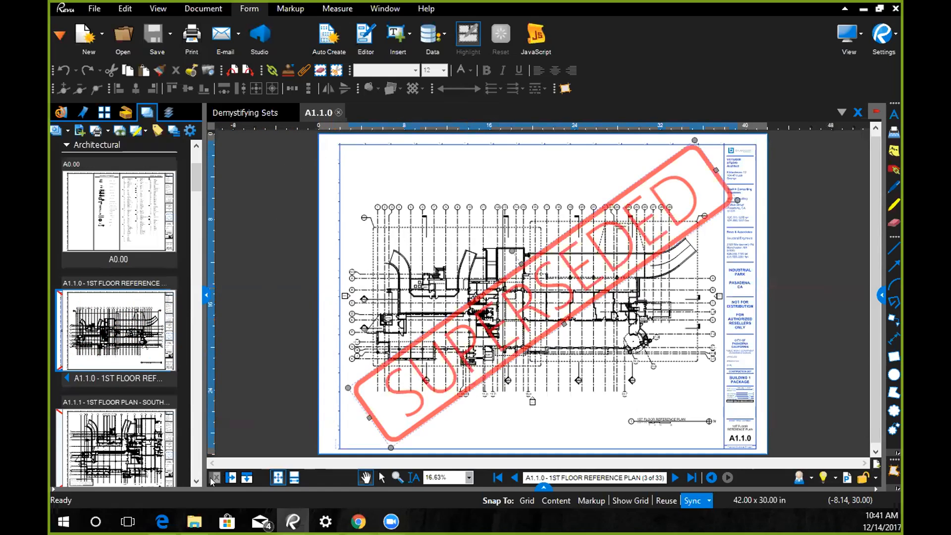
- Overlay the original A1.1.1 page and its South_Rev 1 revision in red and green, and examine the differences between them
{"action": "left_click", "coordinate": [197, 482]}
{"action": "left_click", "coordinate": [197, 482]}
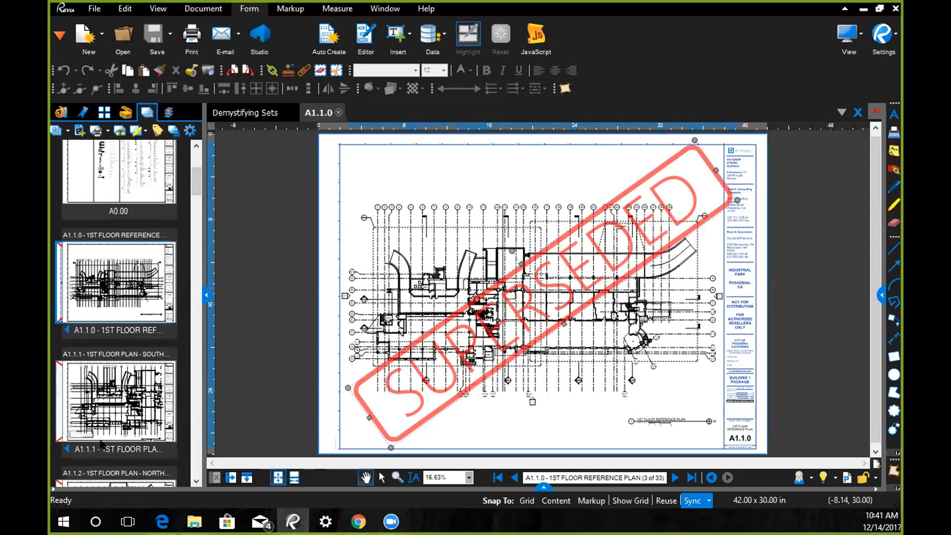
{"action": "right_click", "coordinate": [101, 382]}
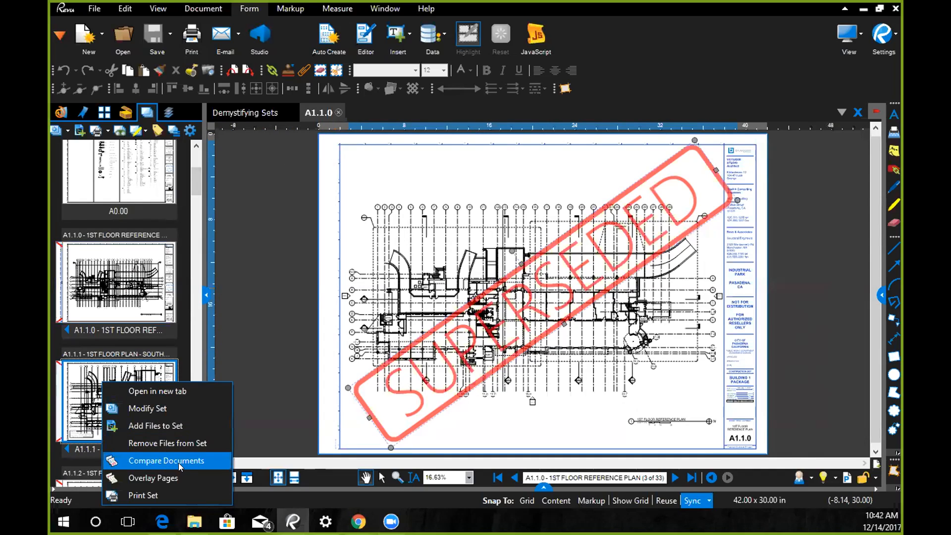
{"action": "left_click", "coordinate": [146, 479]}
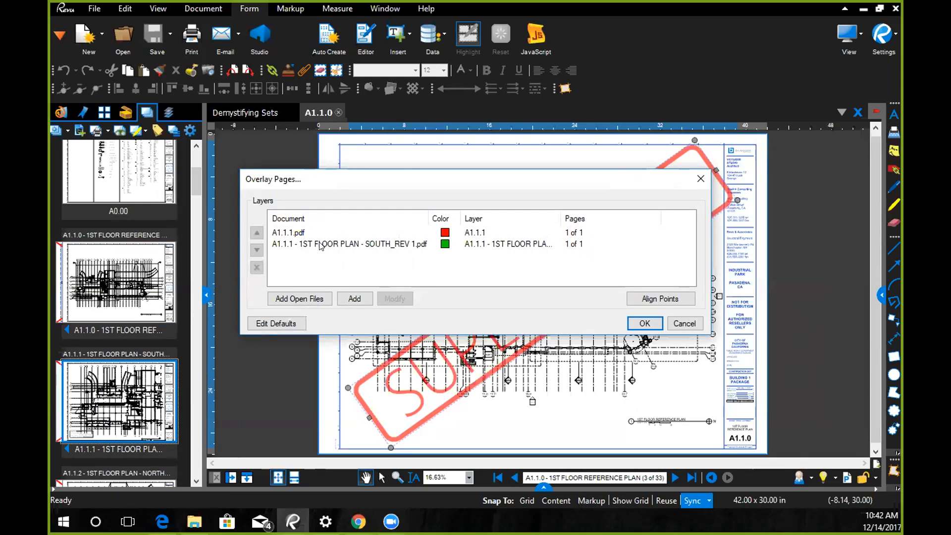
{"action": "key", "text": "Return"}
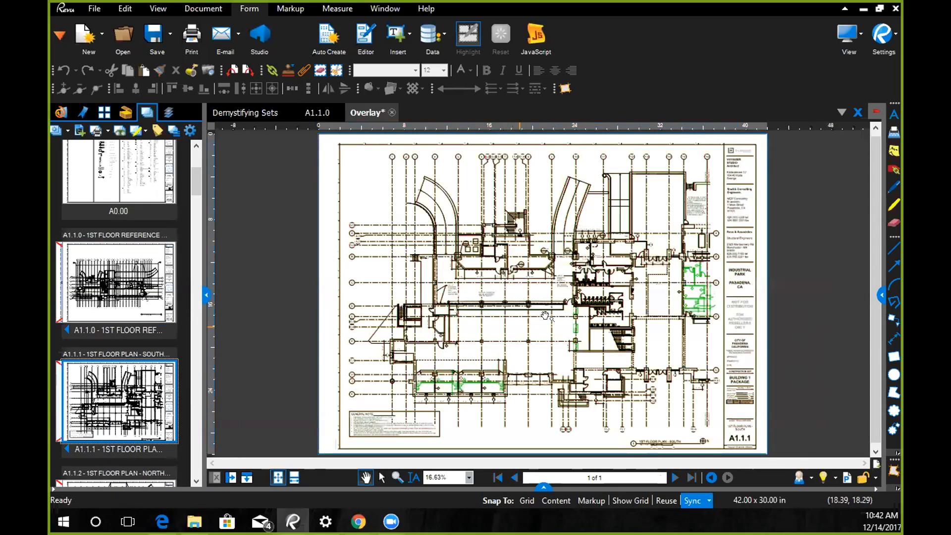
{"action": "scroll", "coordinate": [545, 315], "scroll_direction": "up", "scroll_amount": 2}
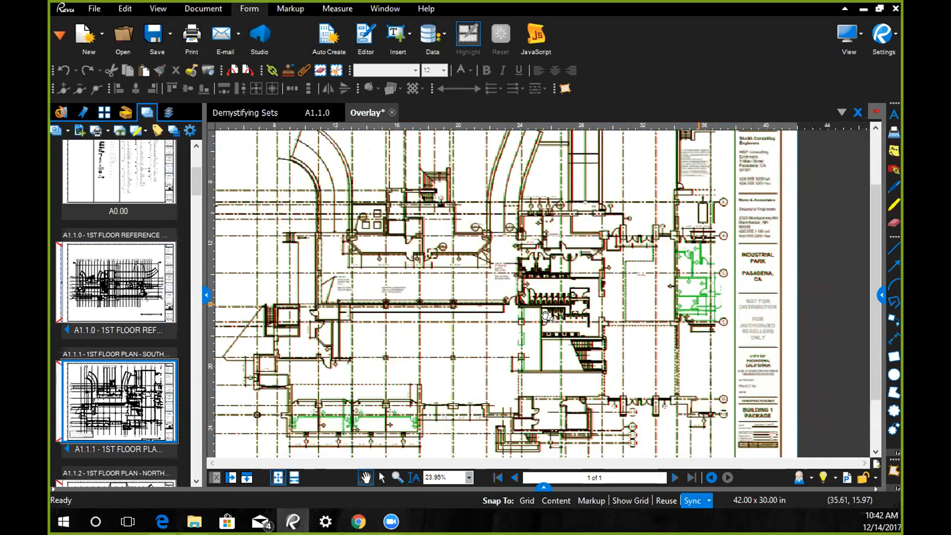
{"action": "scroll", "coordinate": [545, 315], "scroll_direction": "up", "scroll_amount": 4}
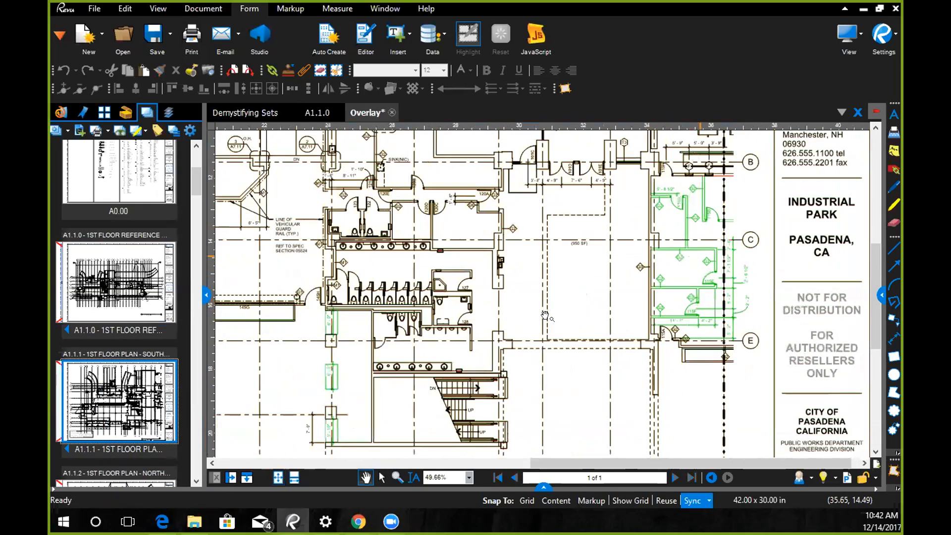
{"action": "scroll", "coordinate": [545, 315], "scroll_direction": "down", "scroll_amount": 3}
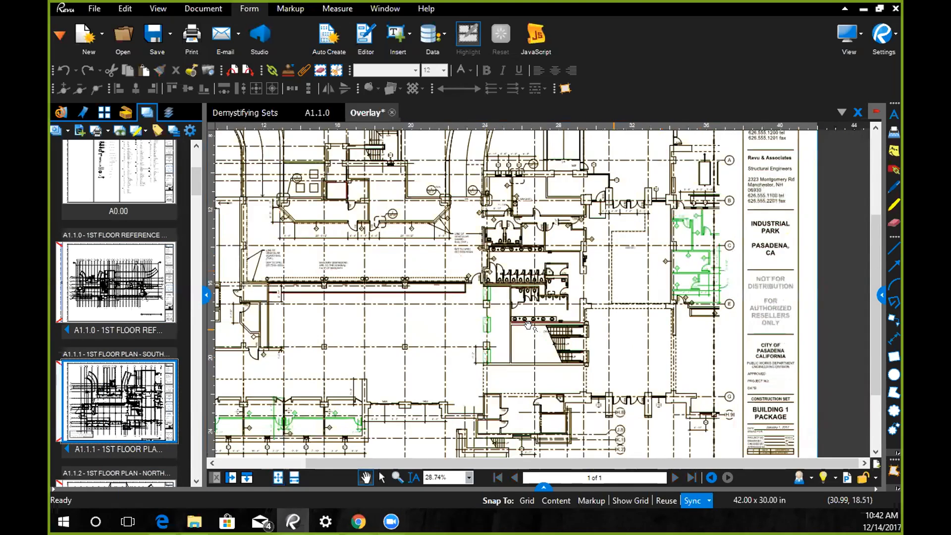
{"action": "scroll", "coordinate": [529, 325], "scroll_direction": "down", "scroll_amount": 1}
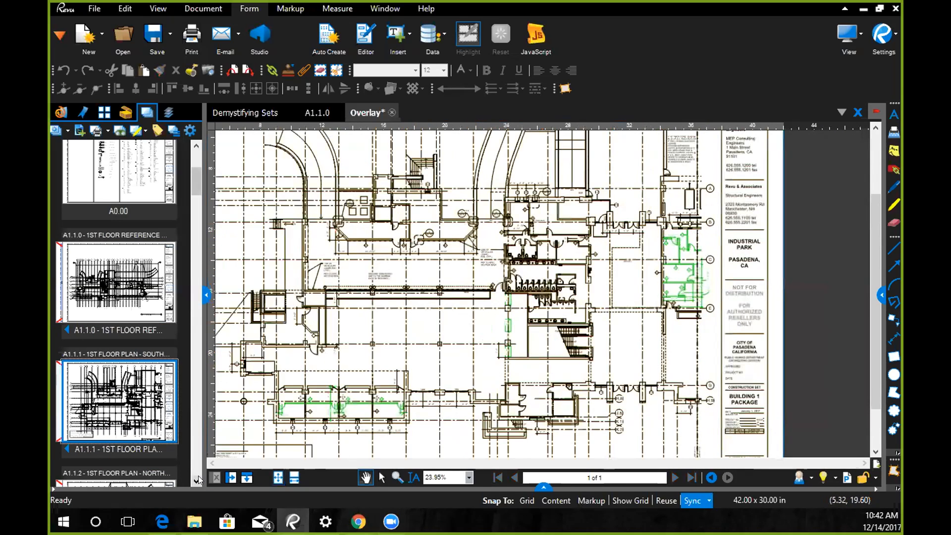
- Switch to the Demystifying Sets document, go over the Add Revisions page and show the Last Words page enlarged
{"action": "left_click", "coordinate": [267, 113]}
{"action": "left_click", "coordinate": [875, 402]}
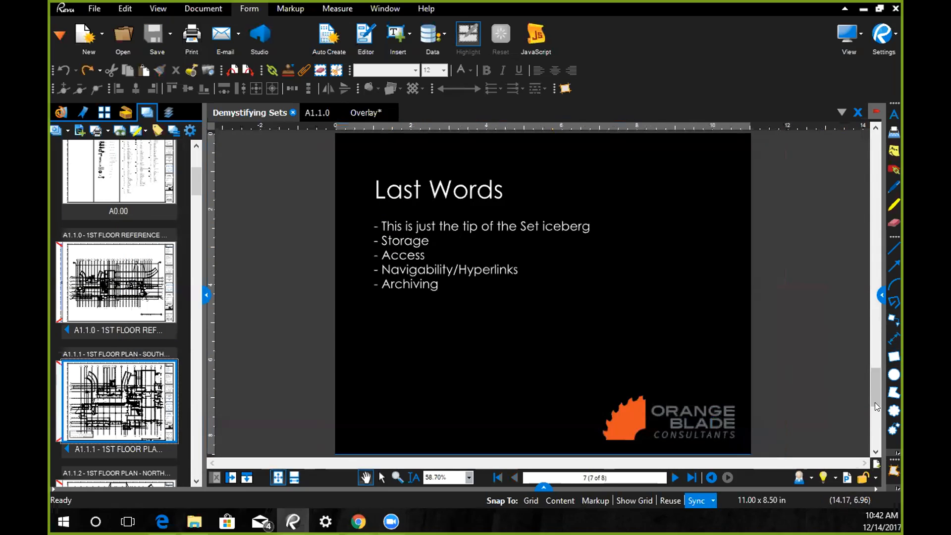
{"action": "left_click", "coordinate": [870, 345]}
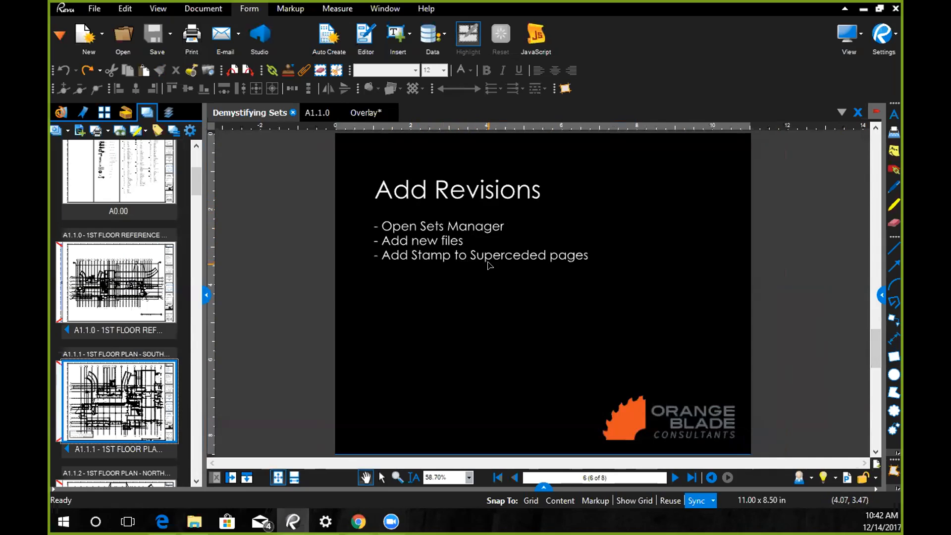
{"action": "left_click", "coordinate": [875, 408]}
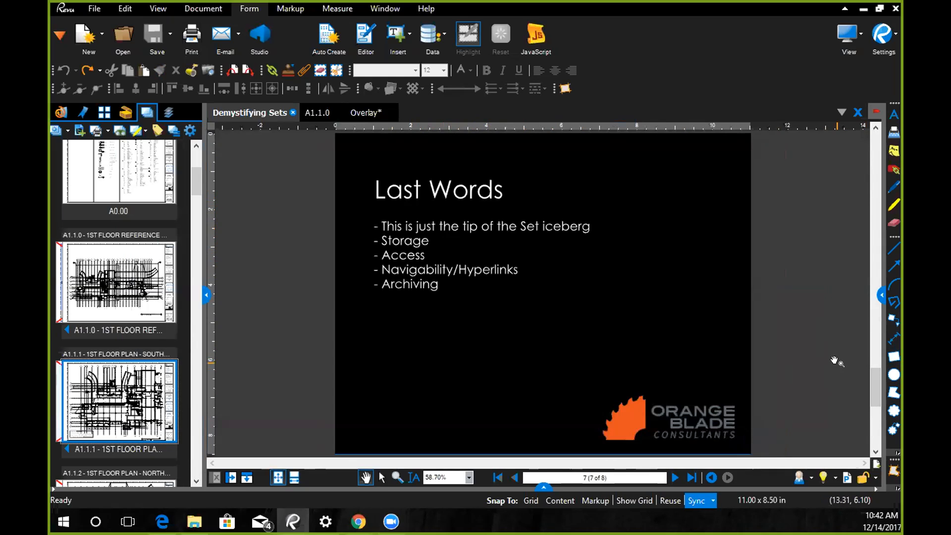
{"action": "scroll", "coordinate": [476, 250], "scroll_direction": "up", "scroll_amount": 2}
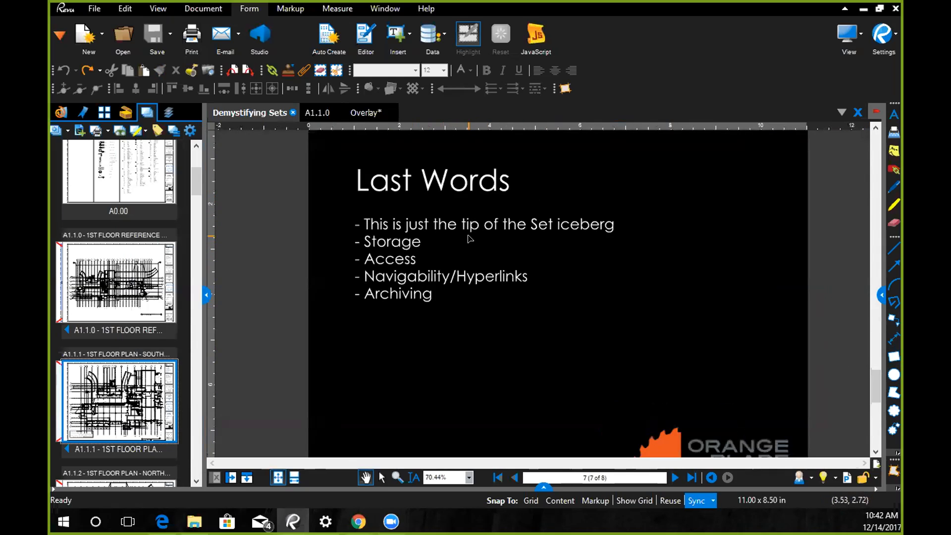